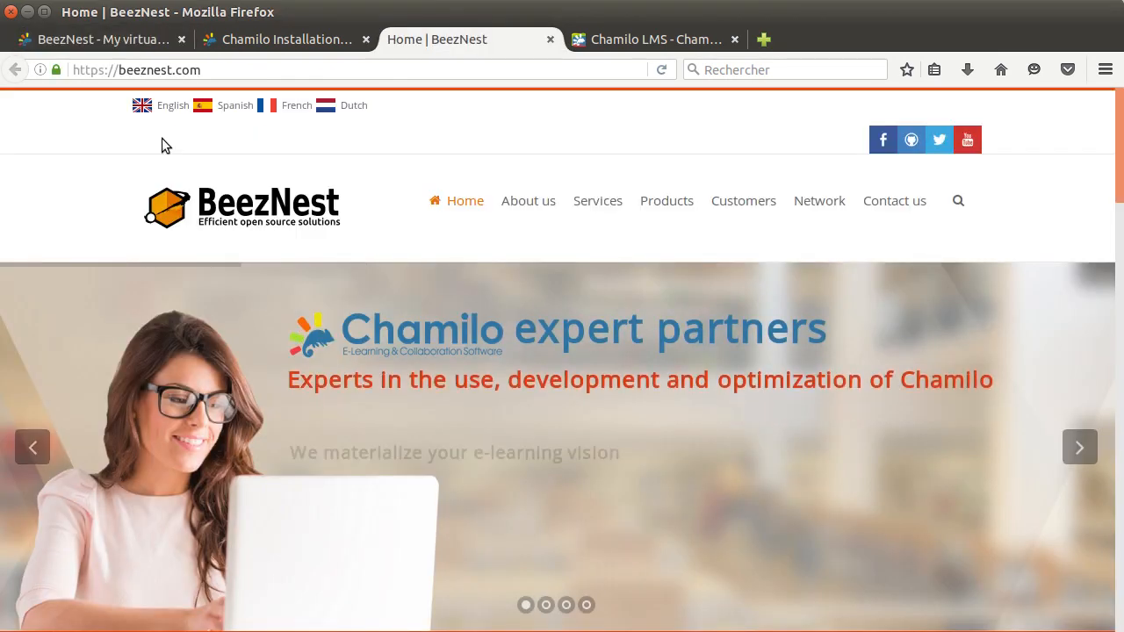
# Switch to the BeezNest Chamilo portal and log in as admin with the account password
pyautogui.click(110, 44)
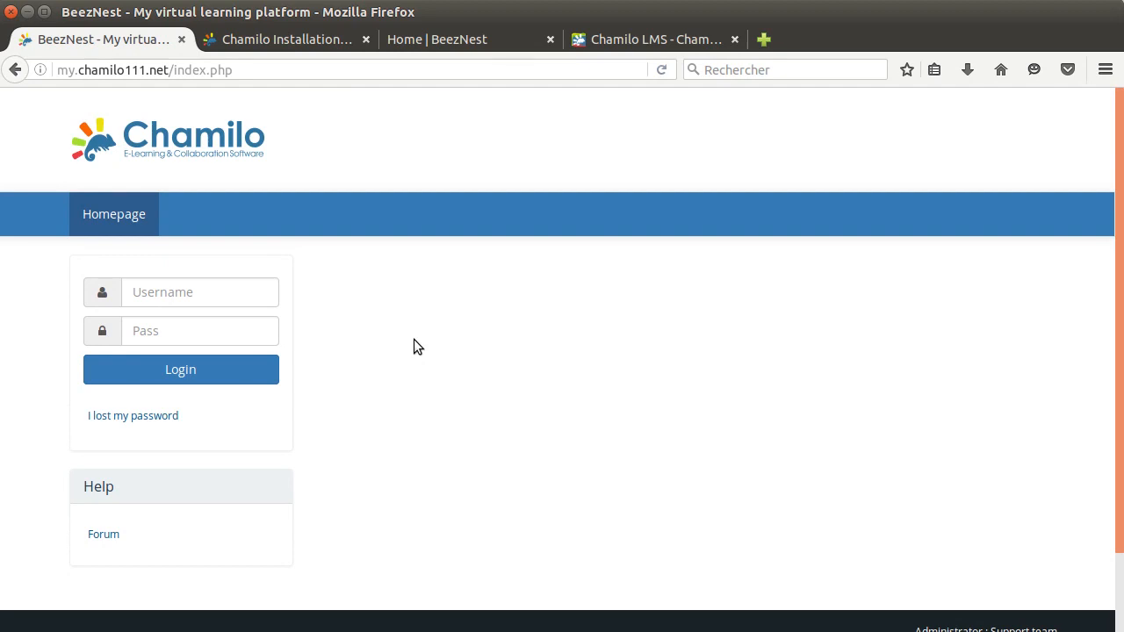
pyautogui.click(208, 279)
pyautogui.write('admin')
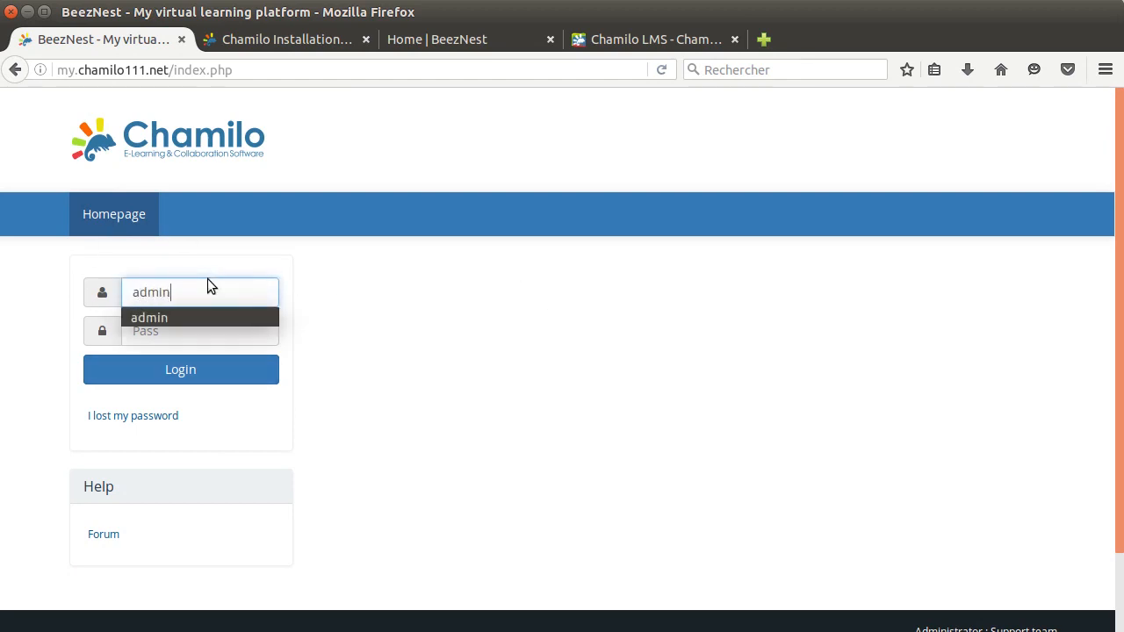
pyautogui.press('Tab')
pyautogui.press('BackSpace')
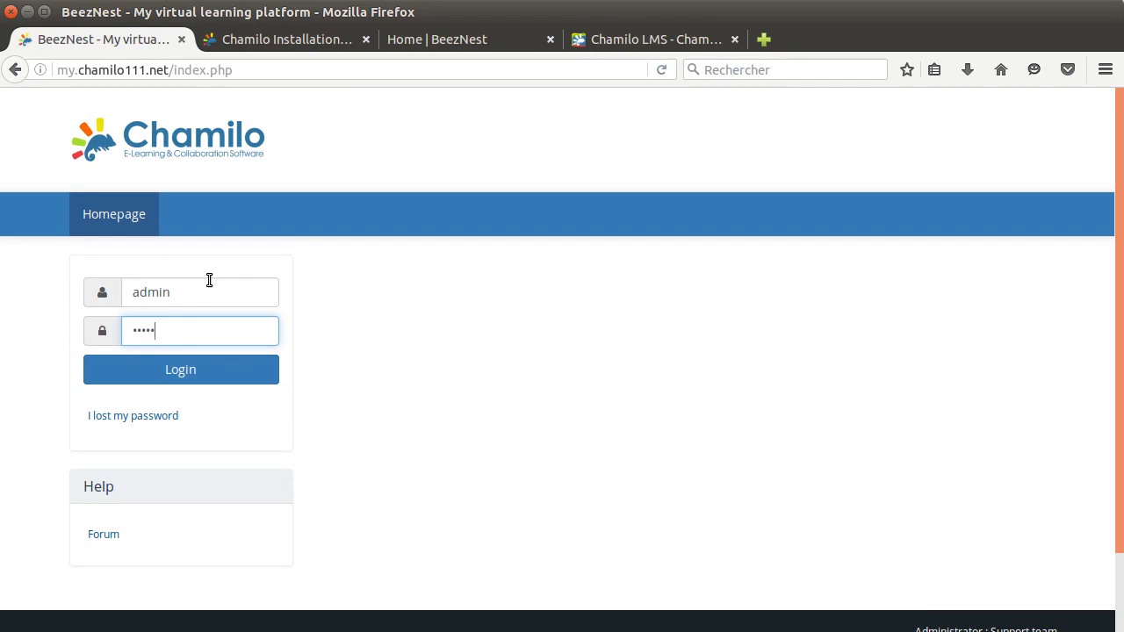
pyautogui.press('Return')
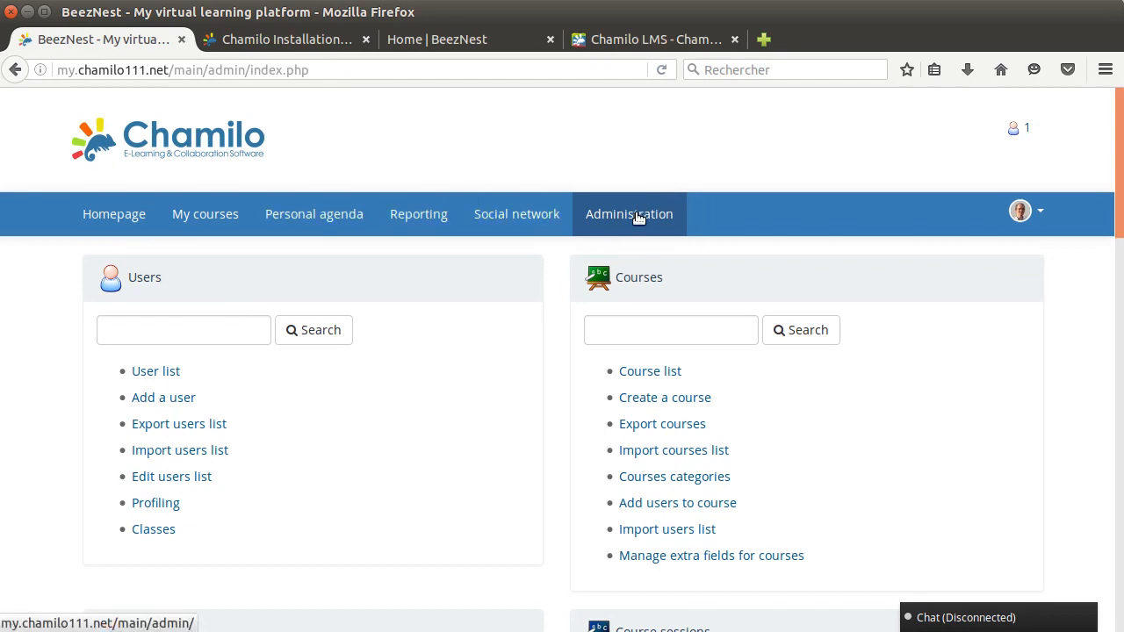
# Start a new course from the My courses page and name it "French speaking basics"
pyautogui.click(197, 218)
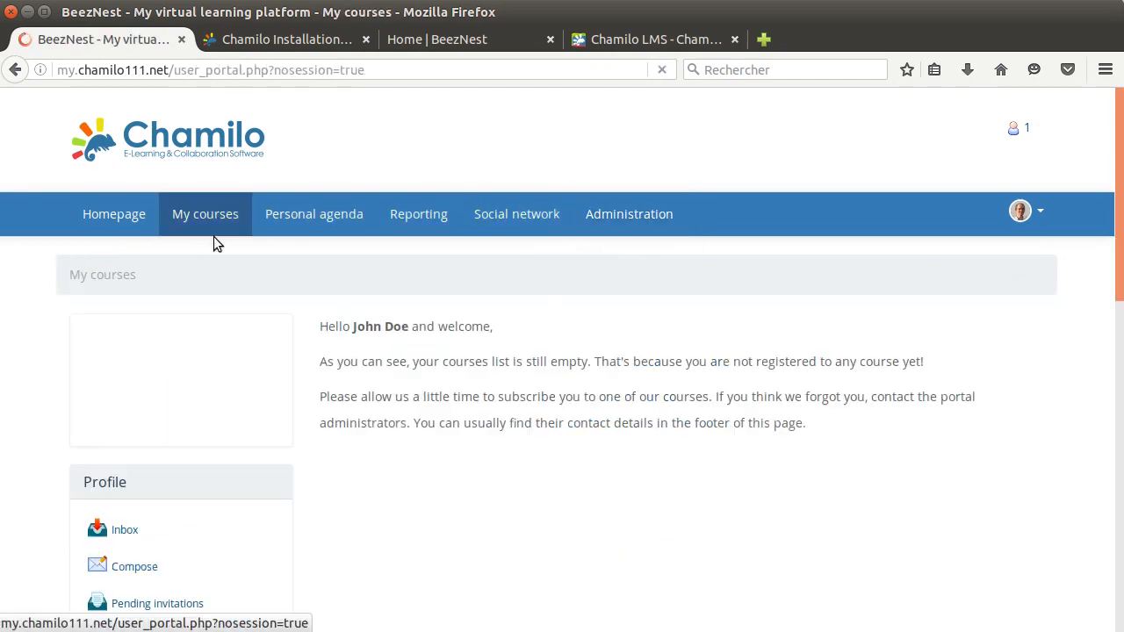
pyautogui.scroll(-1, 304, 299)
pyautogui.scroll(-10, 304, 299)
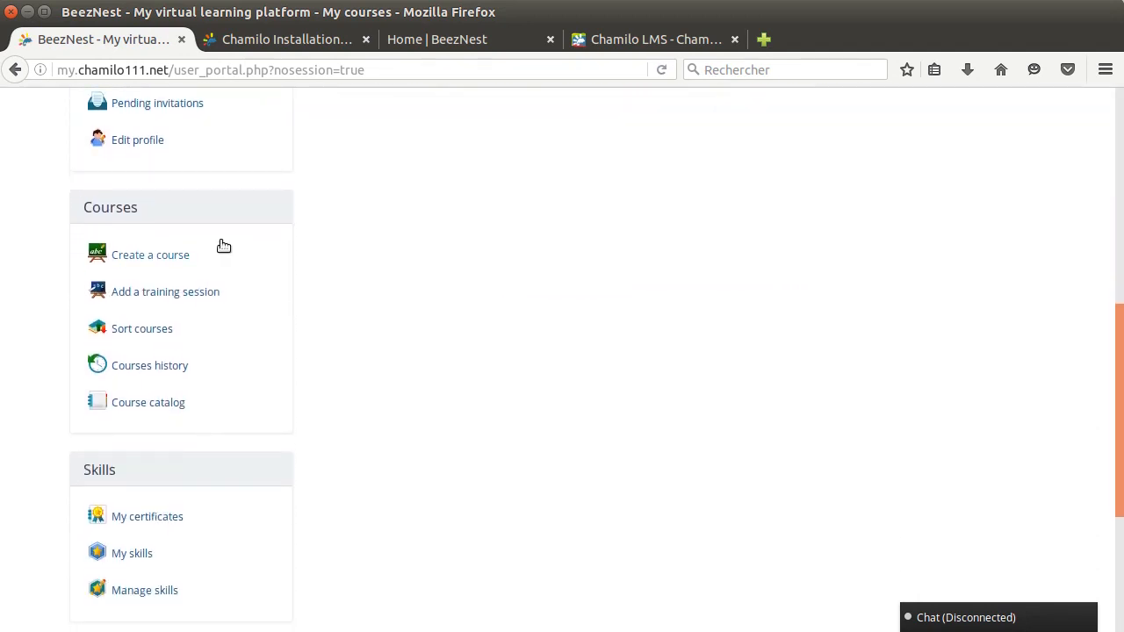
pyautogui.click(163, 261)
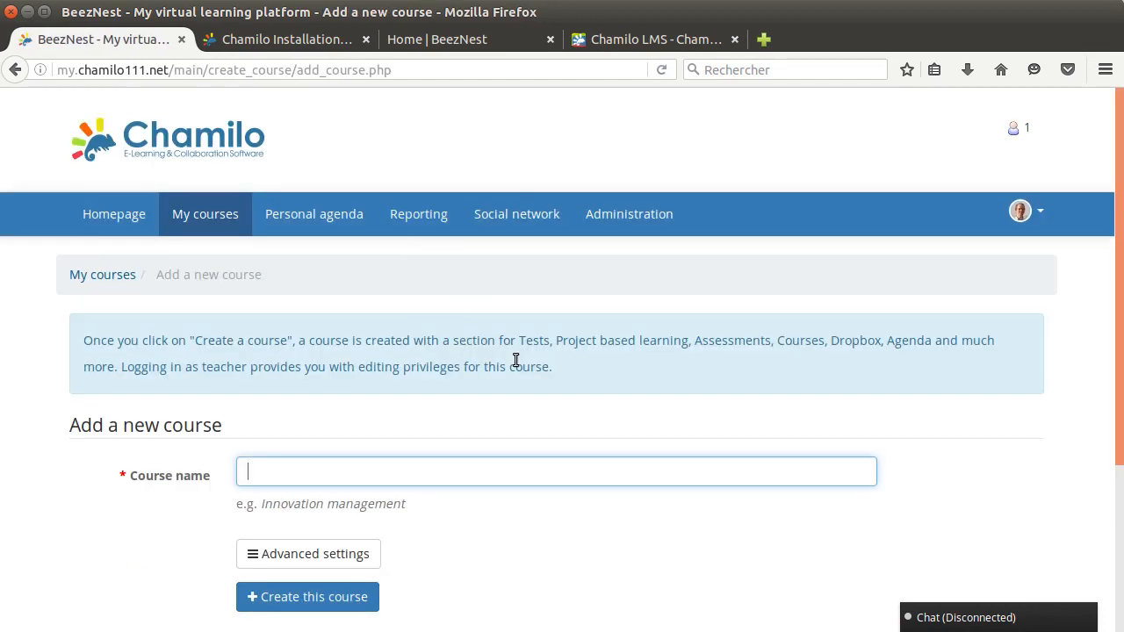
pyautogui.scroll(-2, 514, 366)
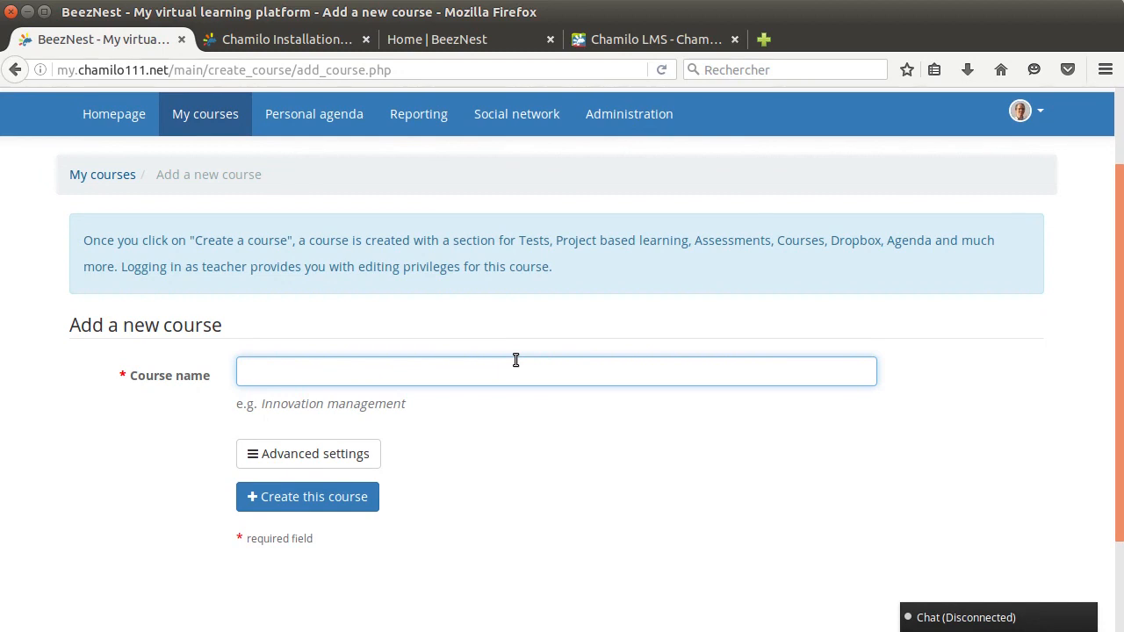
pyautogui.write('French speaking basics')
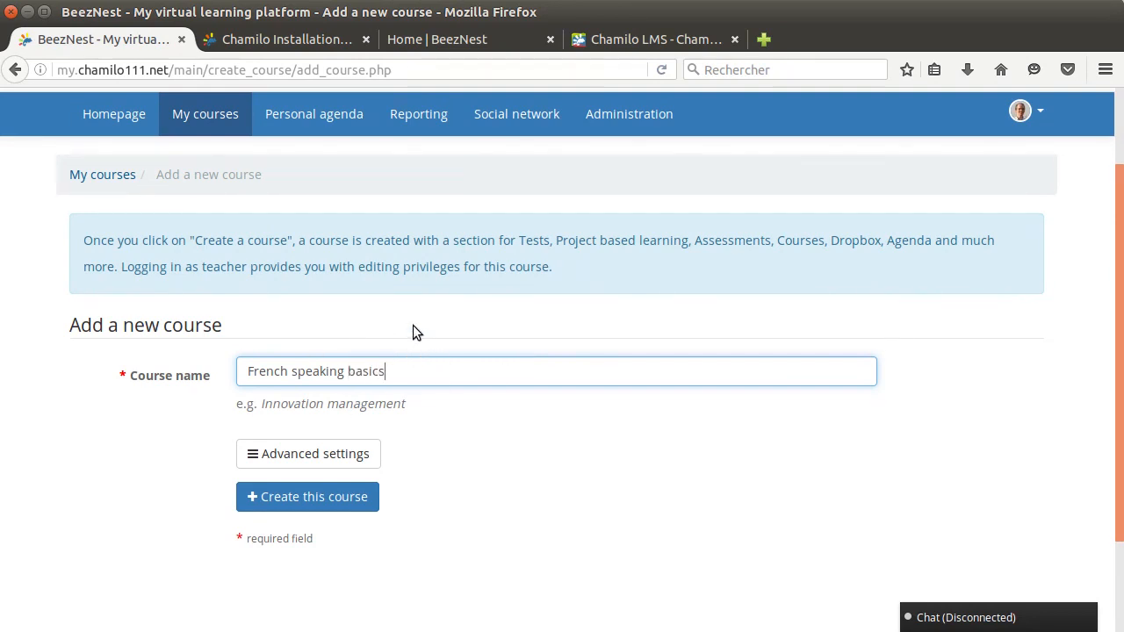
# Show the advanced settings of the new course and set its course code to FRENCH101
pyautogui.scroll(-1, 415, 332)
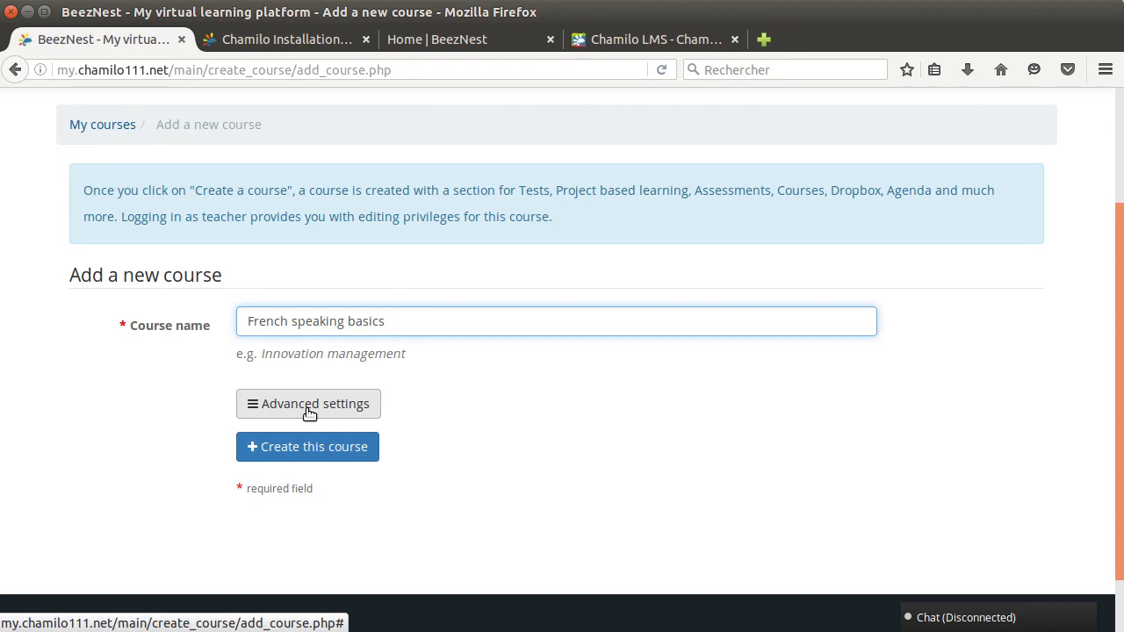
pyautogui.click(308, 413)
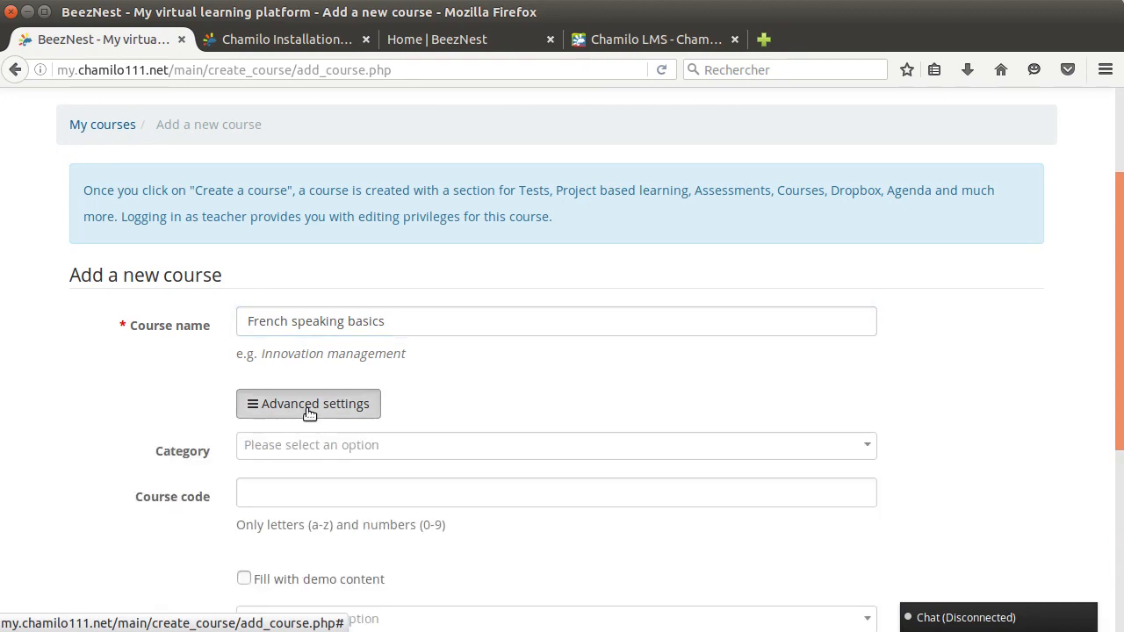
pyautogui.scroll(-3, 198, 395)
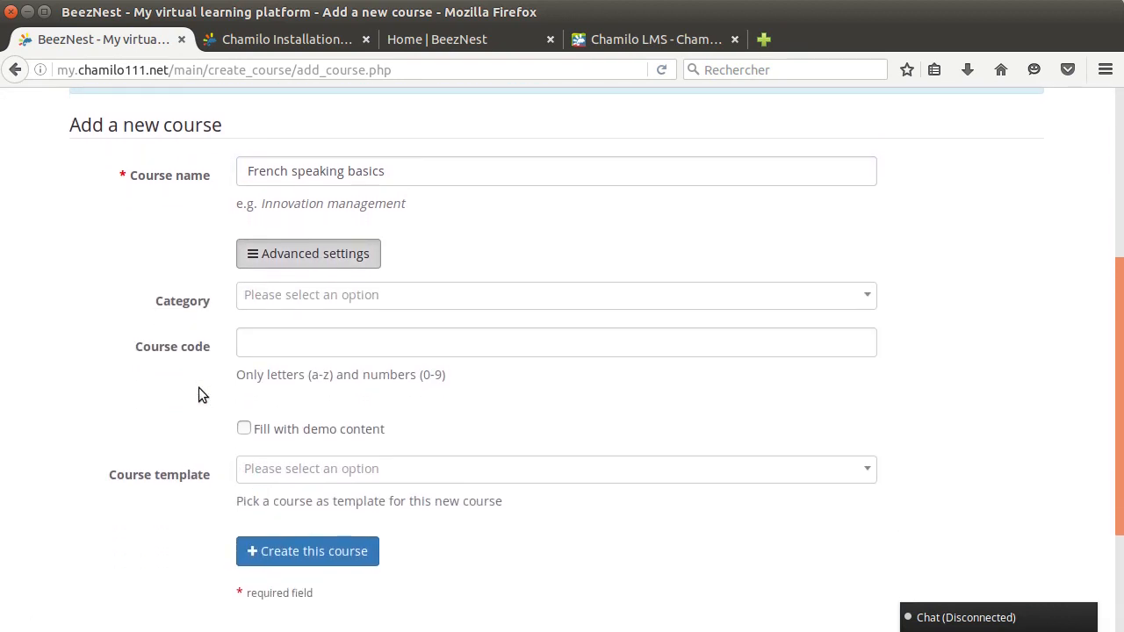
pyautogui.scroll(1, 199, 387)
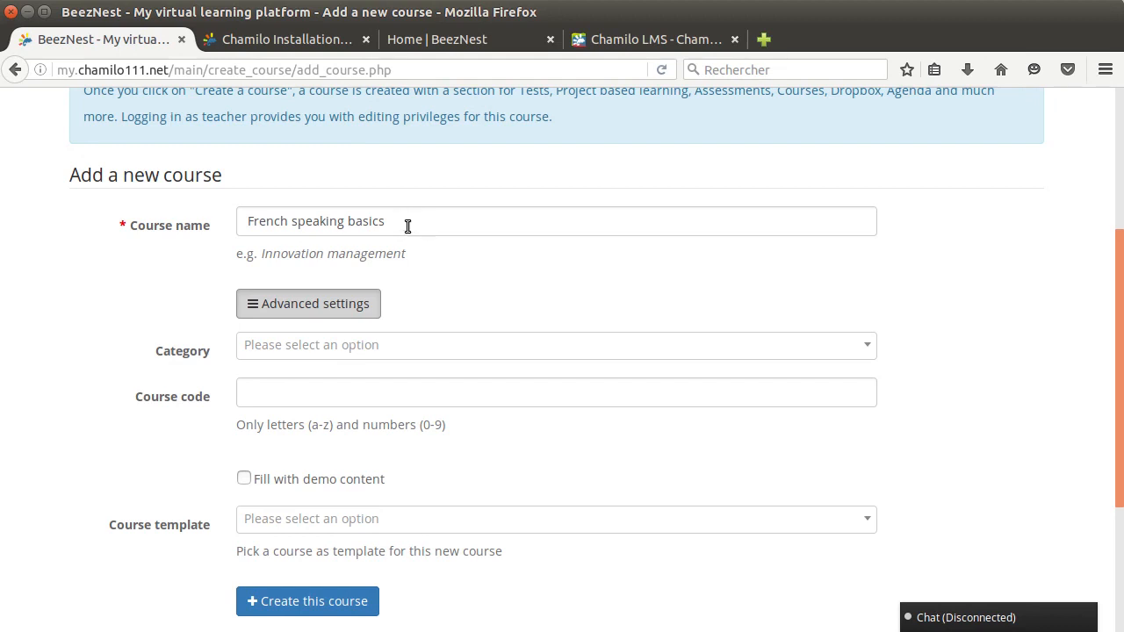
pyautogui.click(278, 400)
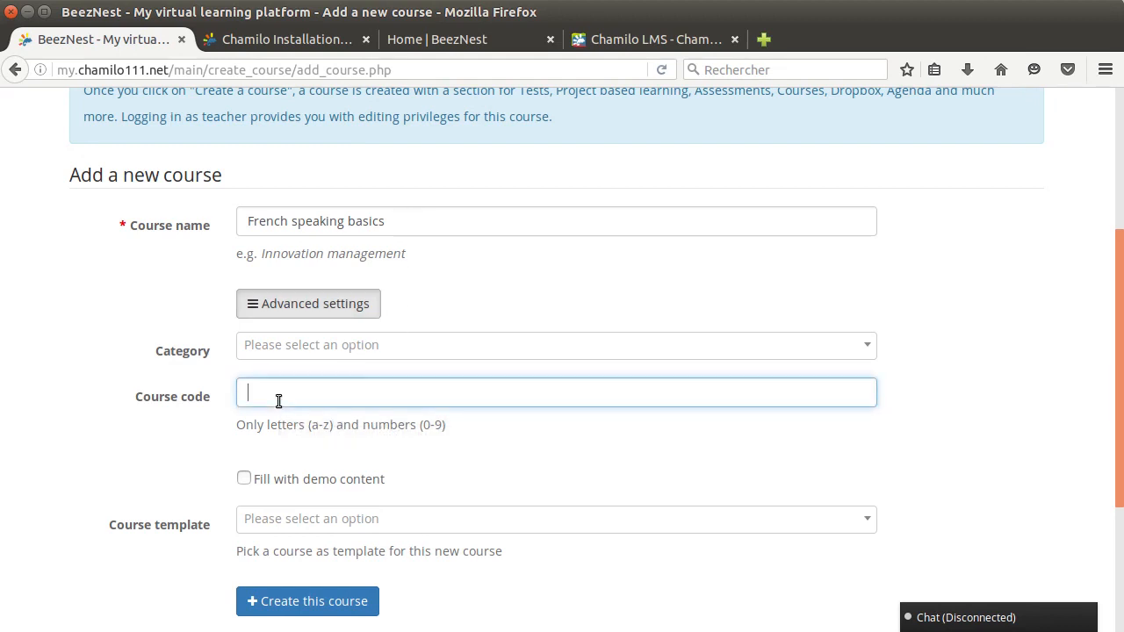
pyautogui.write('FRENCH101')
# Enable filling the new course with demo content
pyautogui.scroll(1, 240, 417)
pyautogui.scroll(-2, 211, 418)
pyautogui.scroll(-4, 199, 418)
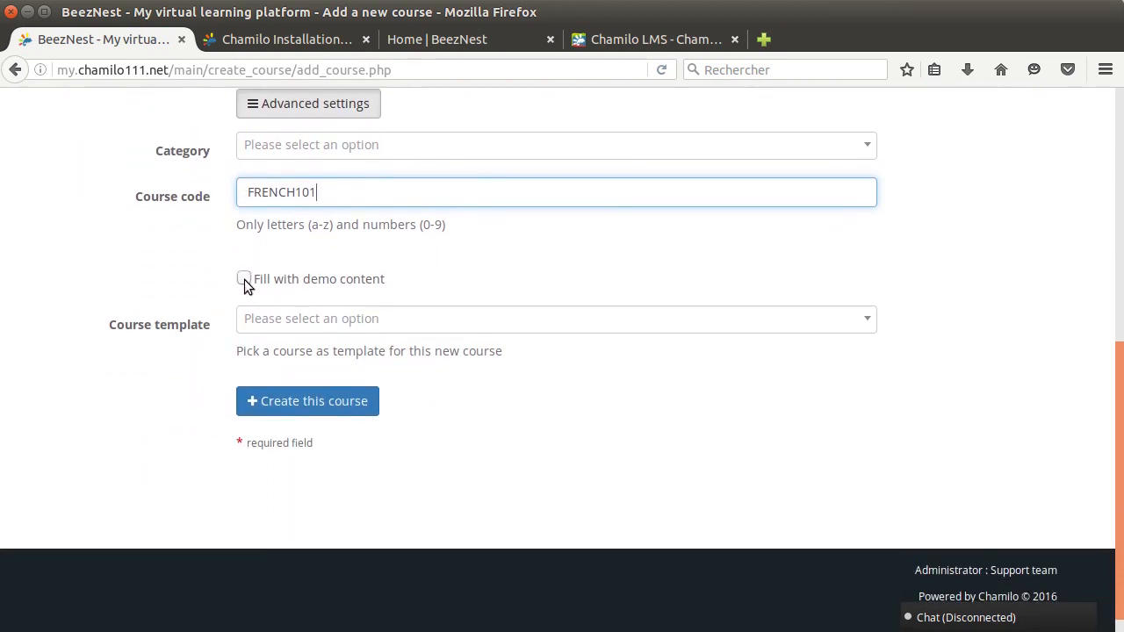
pyautogui.click(244, 279)
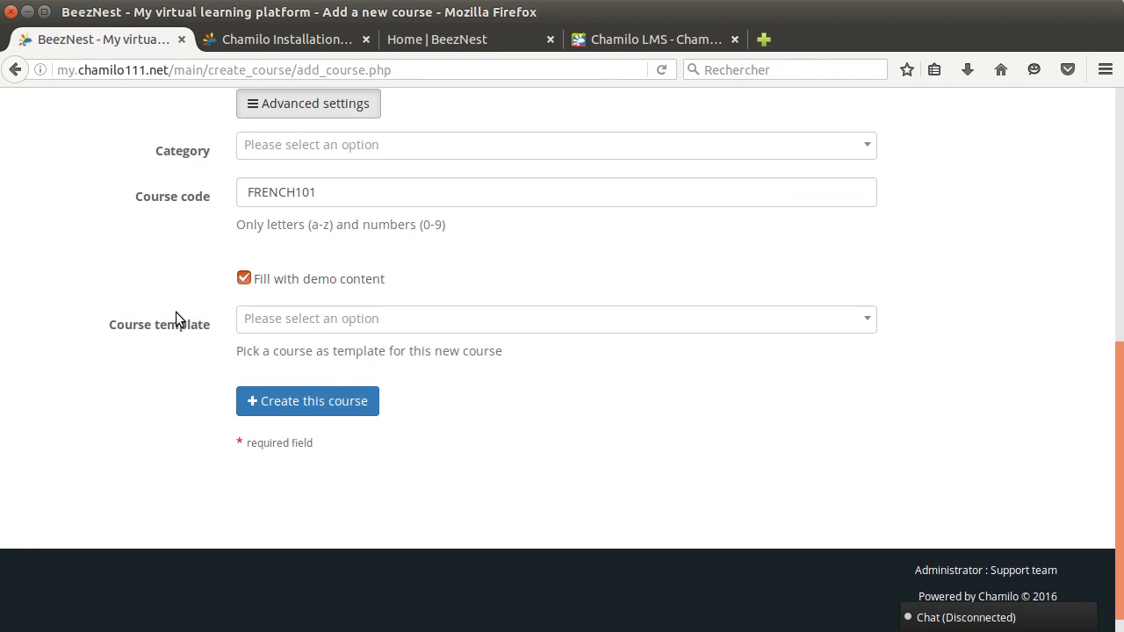
pyautogui.click(326, 320)
pyautogui.click(173, 302)
pyautogui.scroll(3, 194, 341)
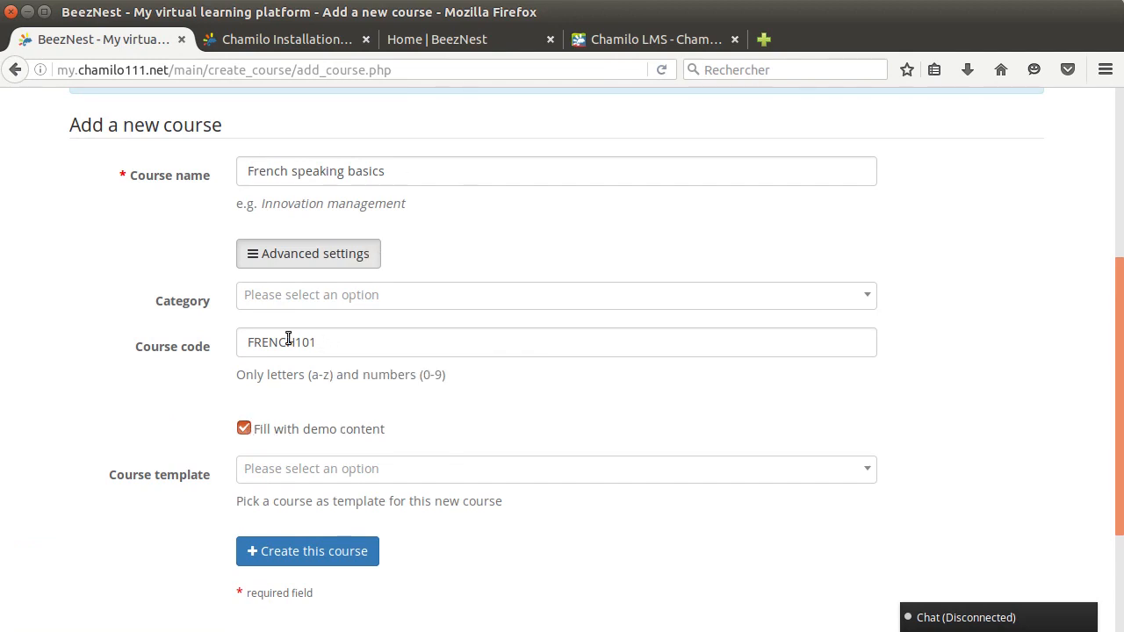
pyautogui.click(298, 251)
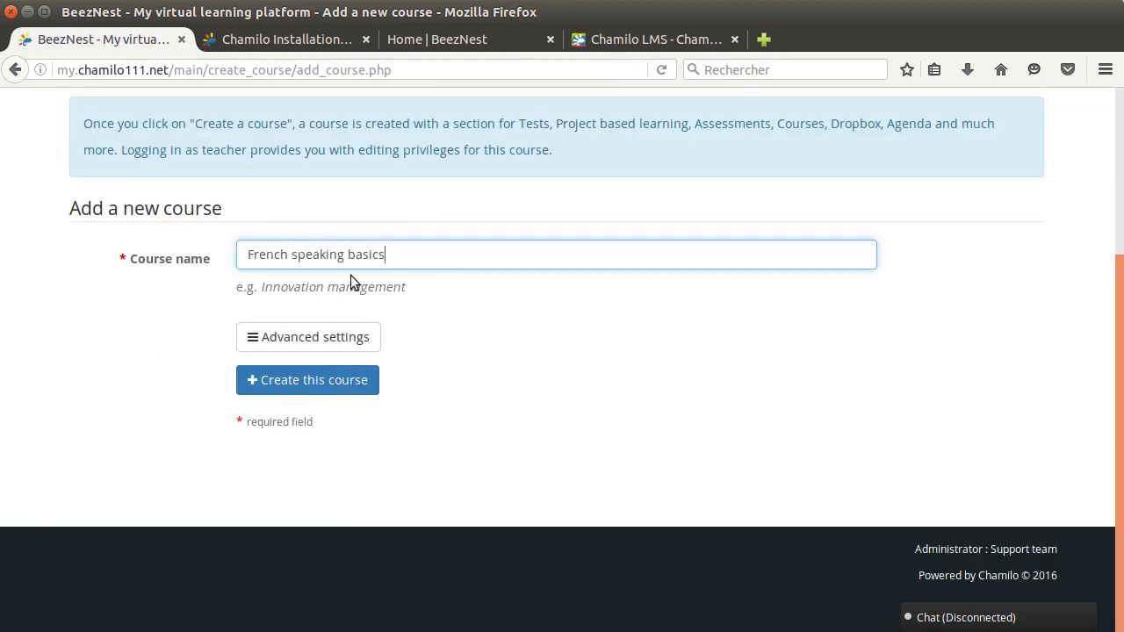
pyautogui.click(304, 341)
# Create the French speaking basics course and look over the tools on its homepage
pyautogui.scroll(-2, 206, 492)
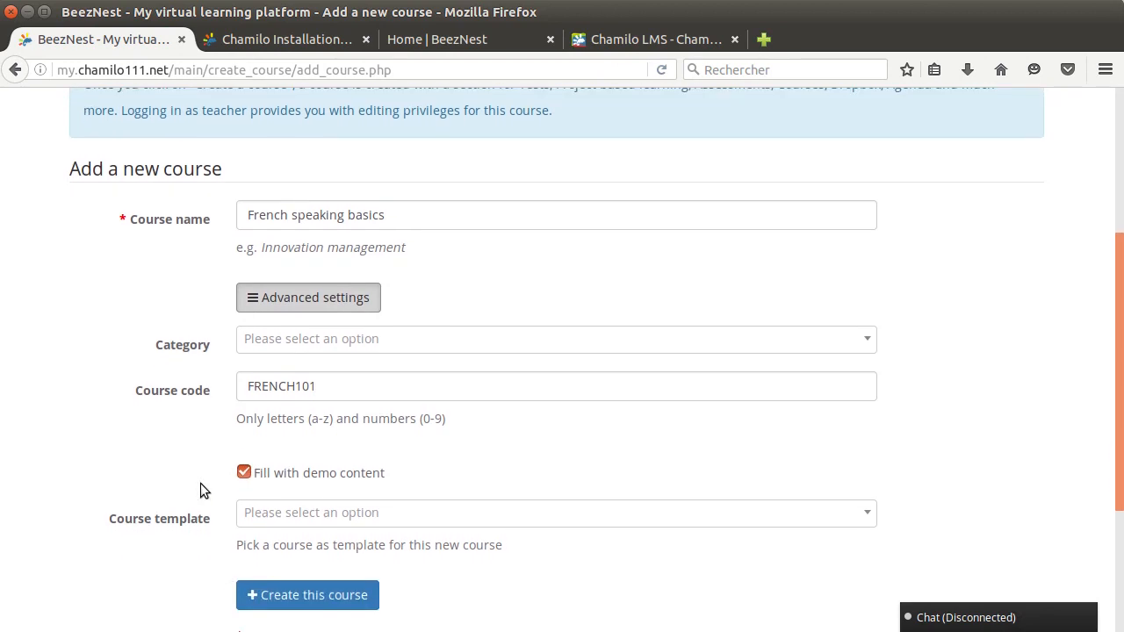
pyautogui.click(285, 539)
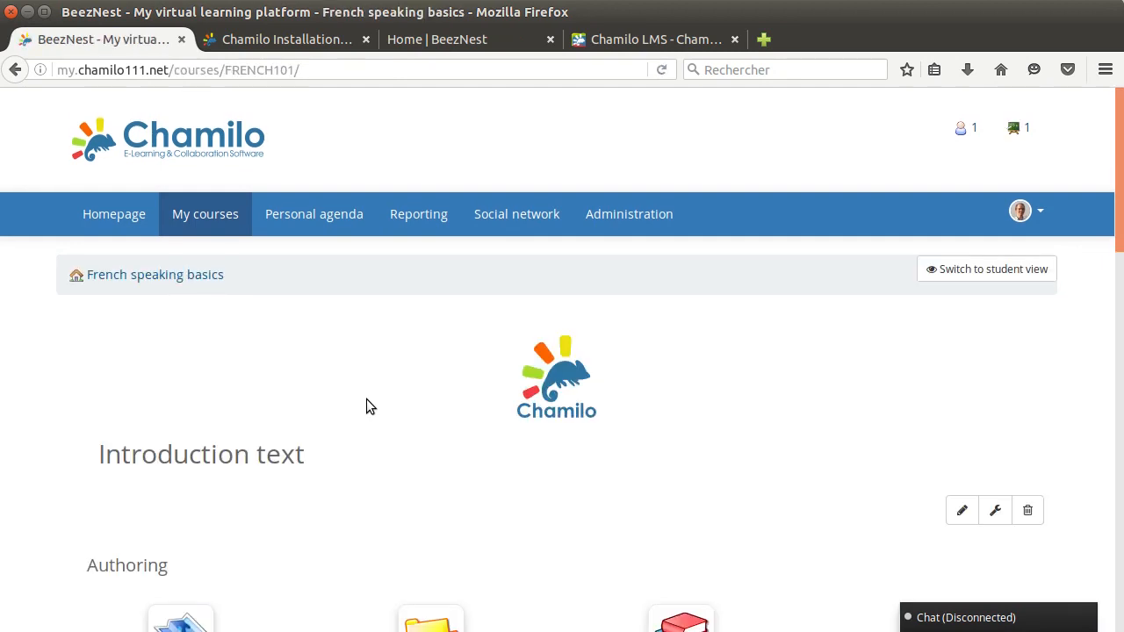
pyautogui.scroll(-3, 442, 357)
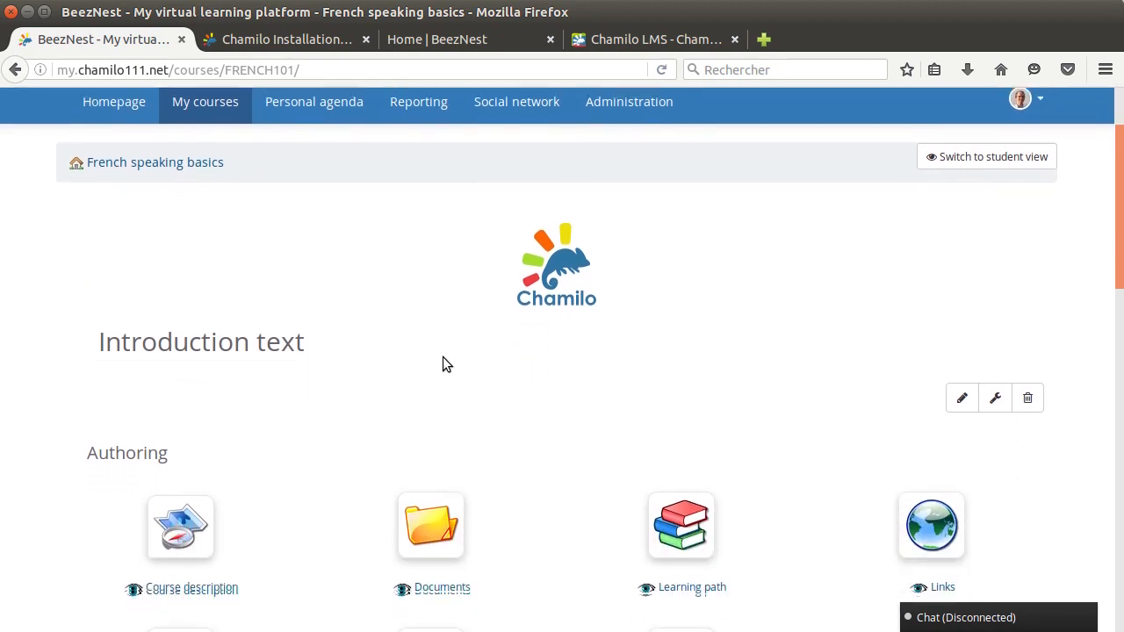
pyautogui.scroll(-7, 557, 347)
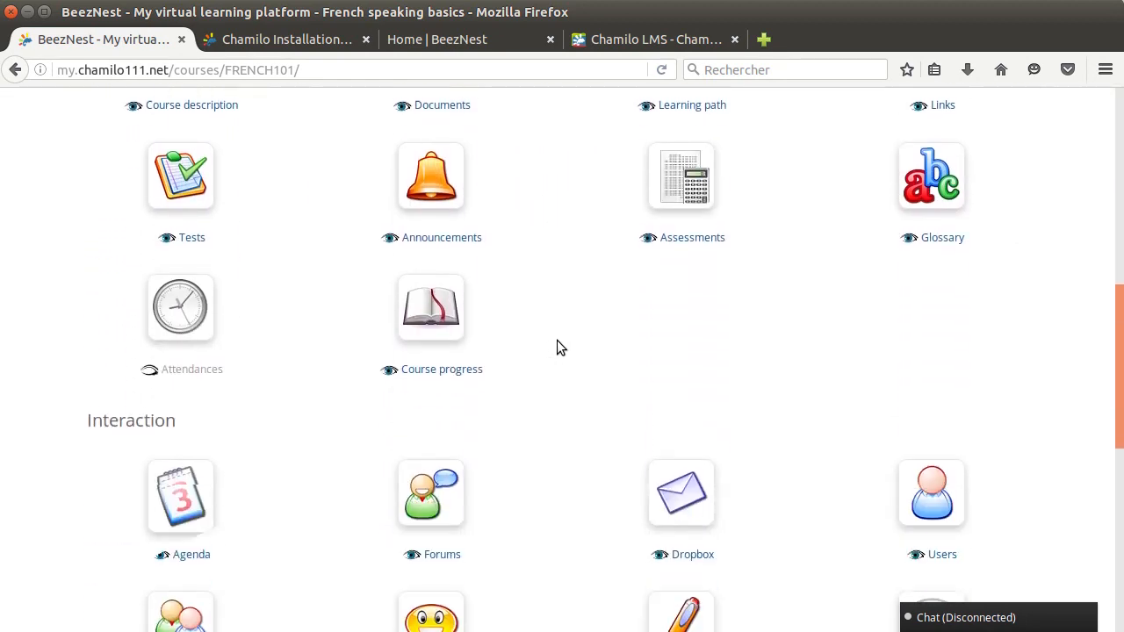
pyautogui.scroll(-4, 557, 346)
pyautogui.scroll(5, 557, 347)
pyautogui.scroll(8, 556, 340)
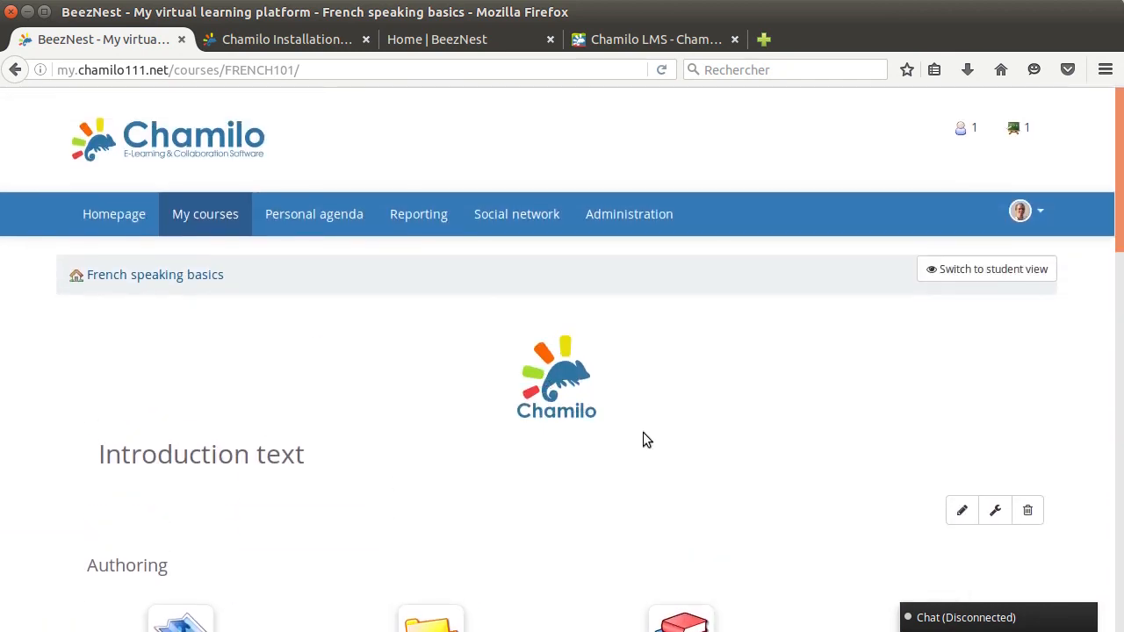
# Delete the default introduction text of the course and reload the course homepage
pyautogui.click(1027, 512)
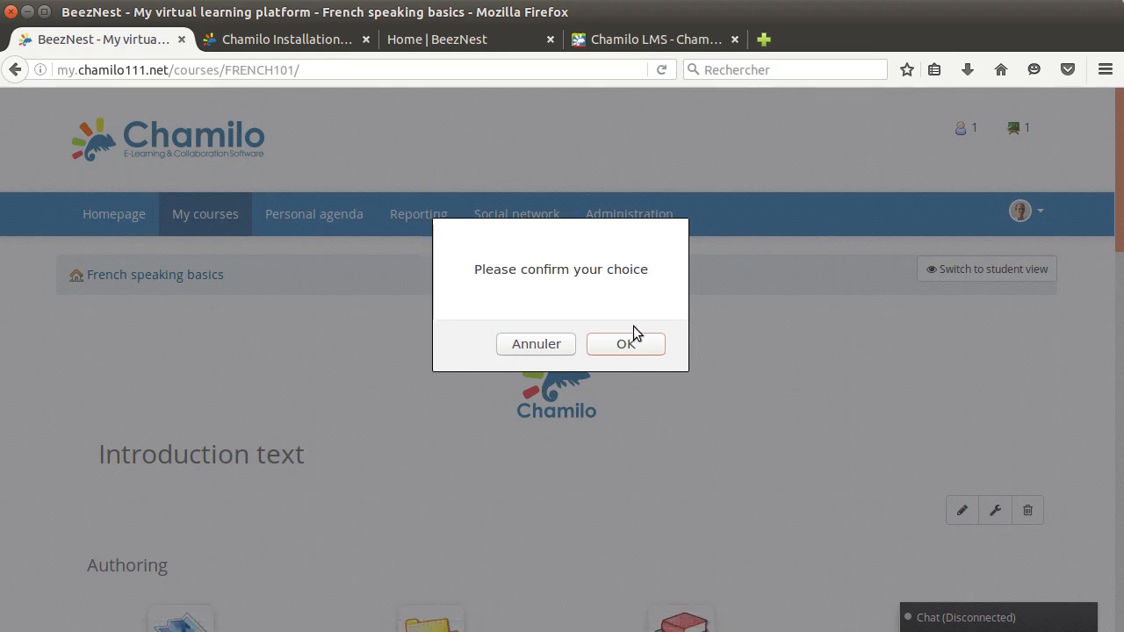
pyautogui.click(625, 343)
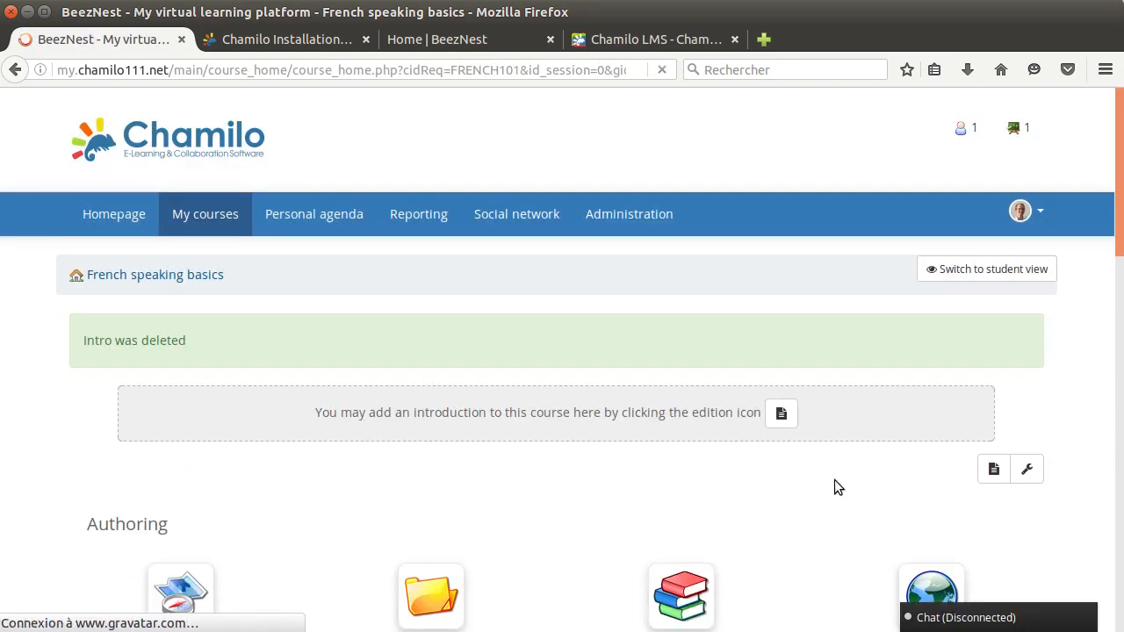
pyautogui.click(193, 276)
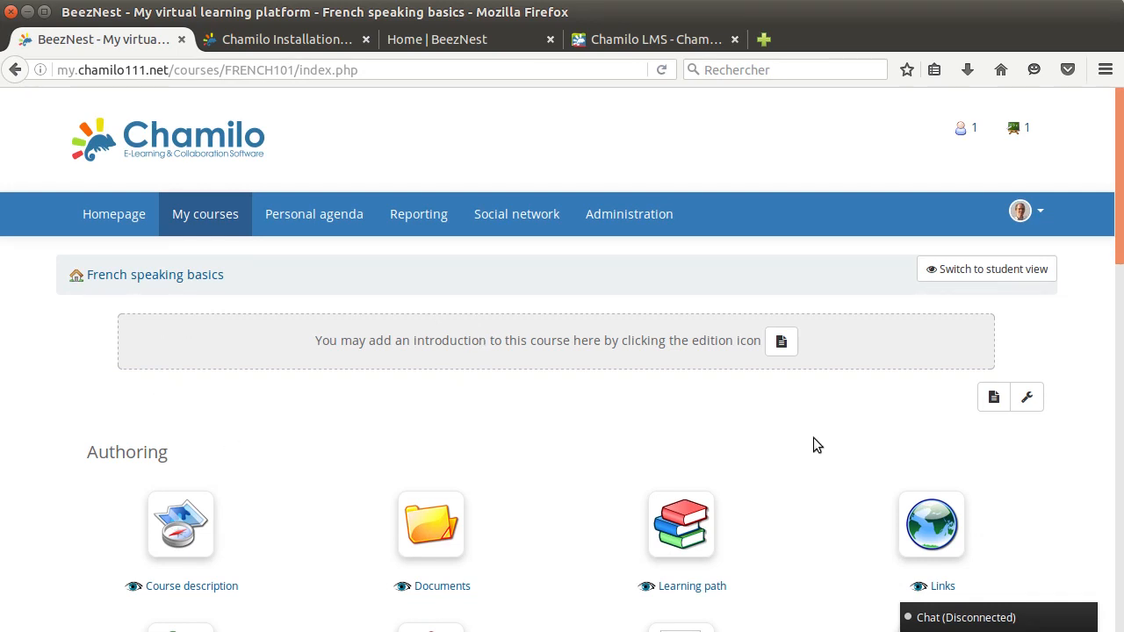
# Open the editor for adding a new introduction to the course homepage
pyautogui.scroll(-2, 799, 443)
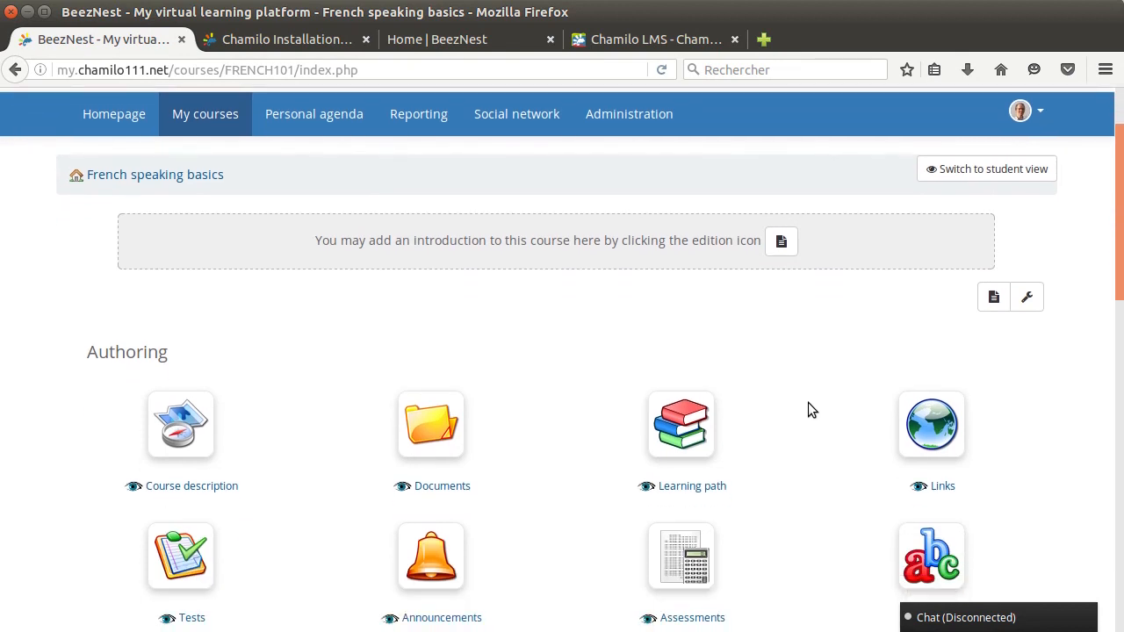
pyautogui.scroll(-2, 808, 402)
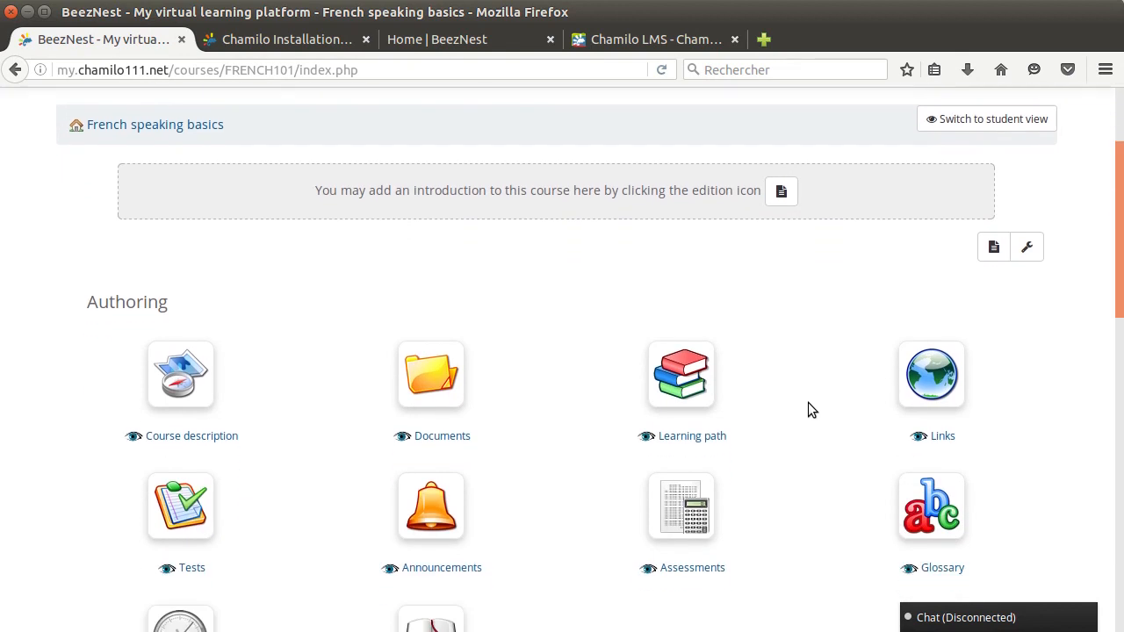
pyautogui.scroll(2, 808, 402)
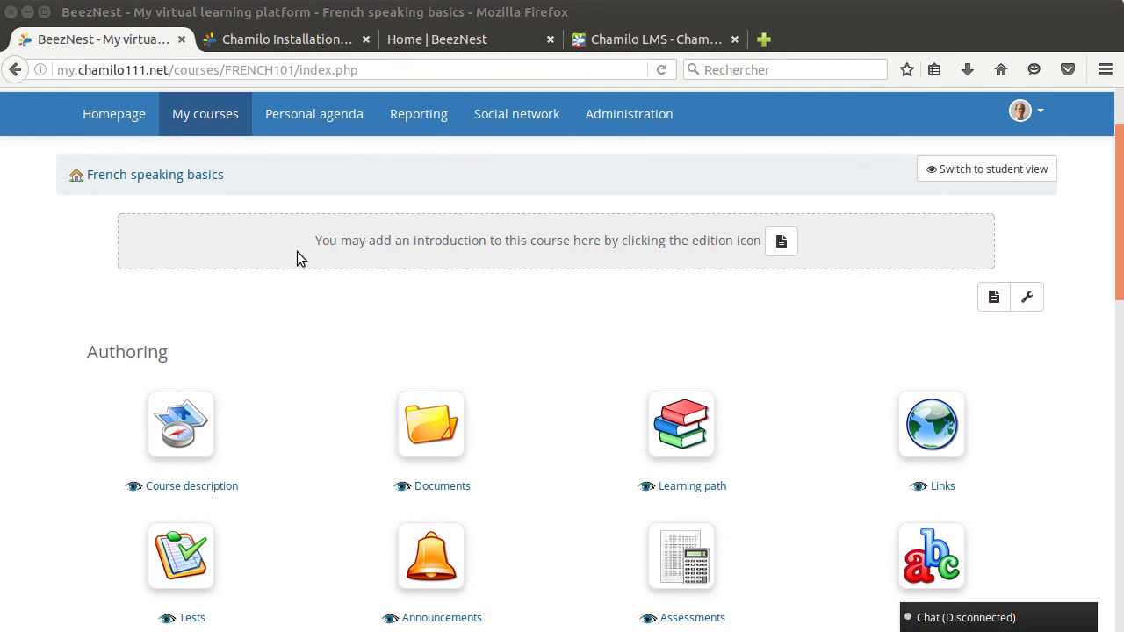
pyautogui.click(995, 298)
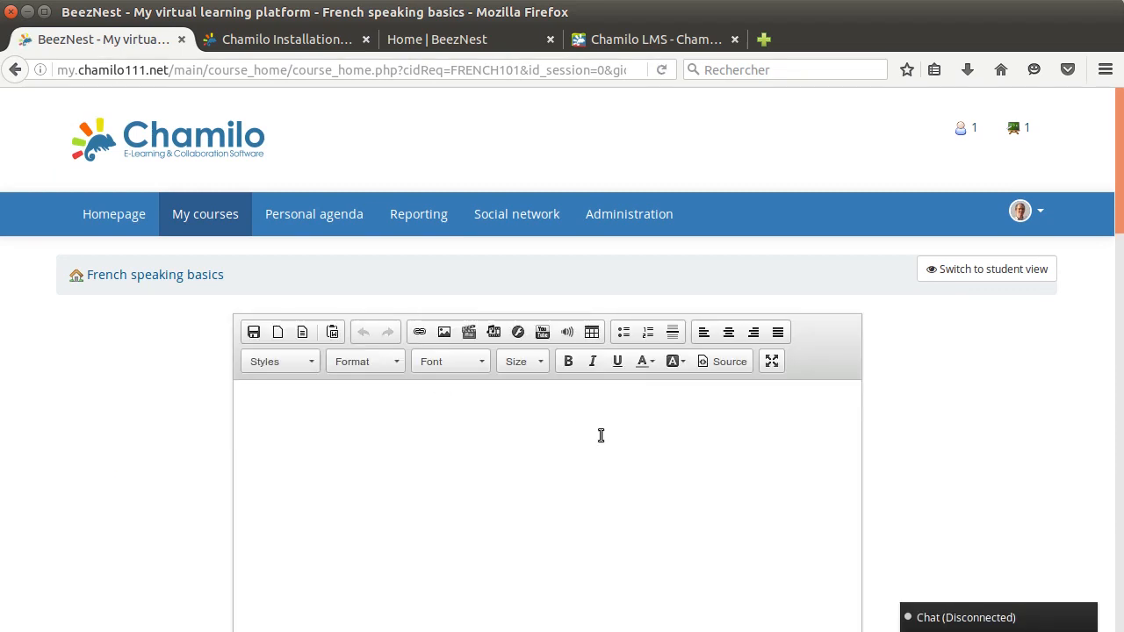
pyautogui.scroll(-2, 601, 435)
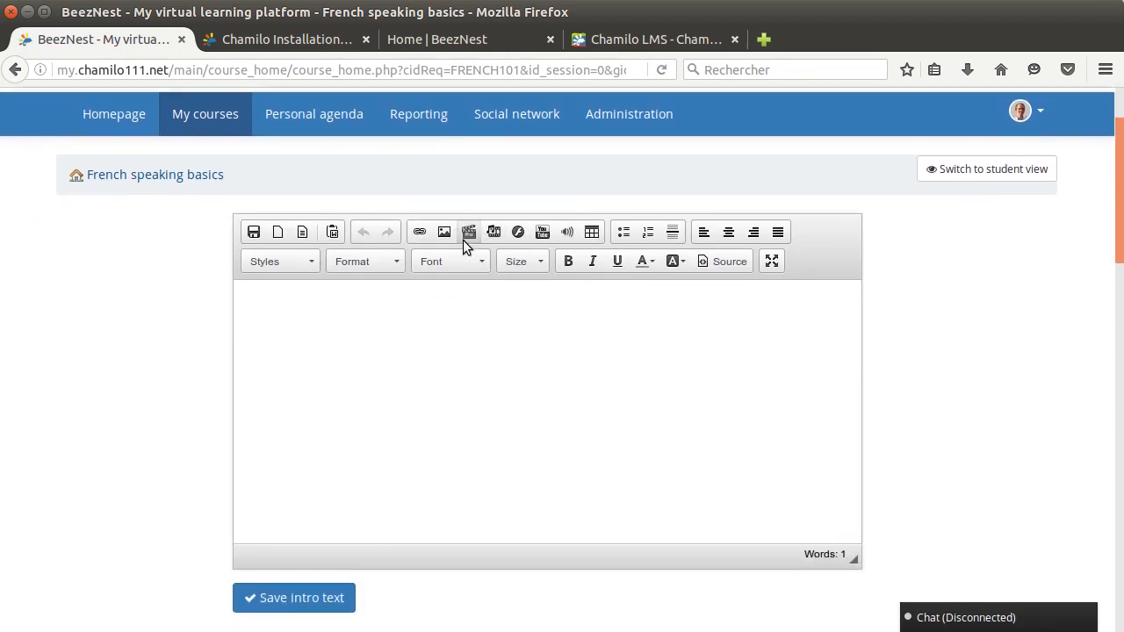
pyautogui.click(544, 232)
pyautogui.write('https://www.youtube.com/watch?v=vL7fr_xlSBo')
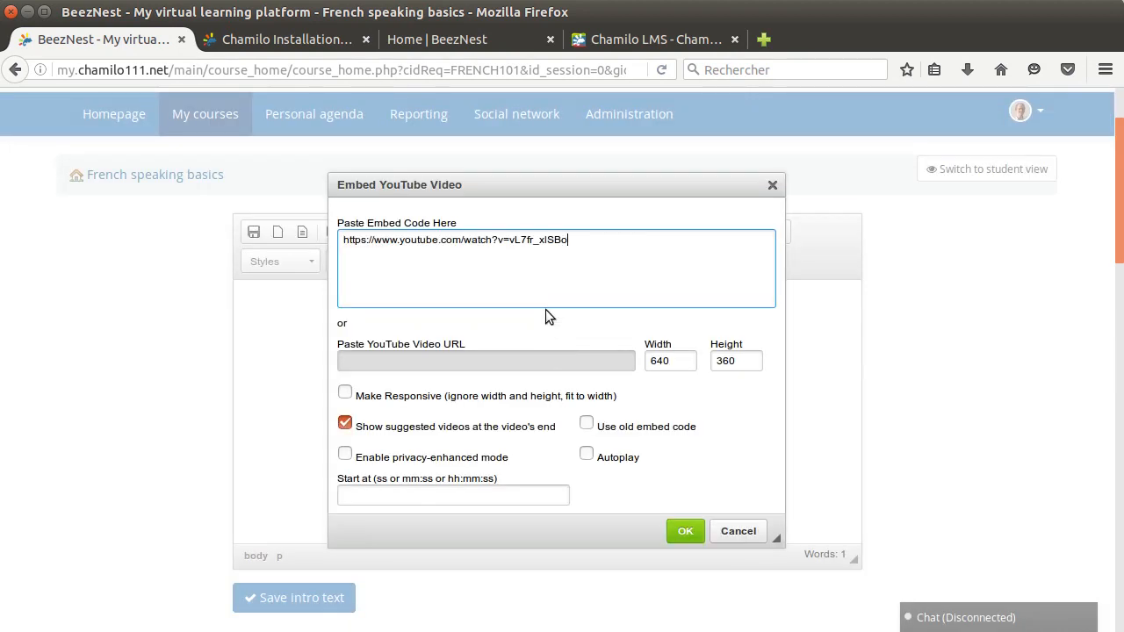
pyautogui.hotkey('ctrl', 'z')
pyautogui.click(448, 364)
pyautogui.write('https://www.youtube.com/watch?v=vL7fr_xlSBo')
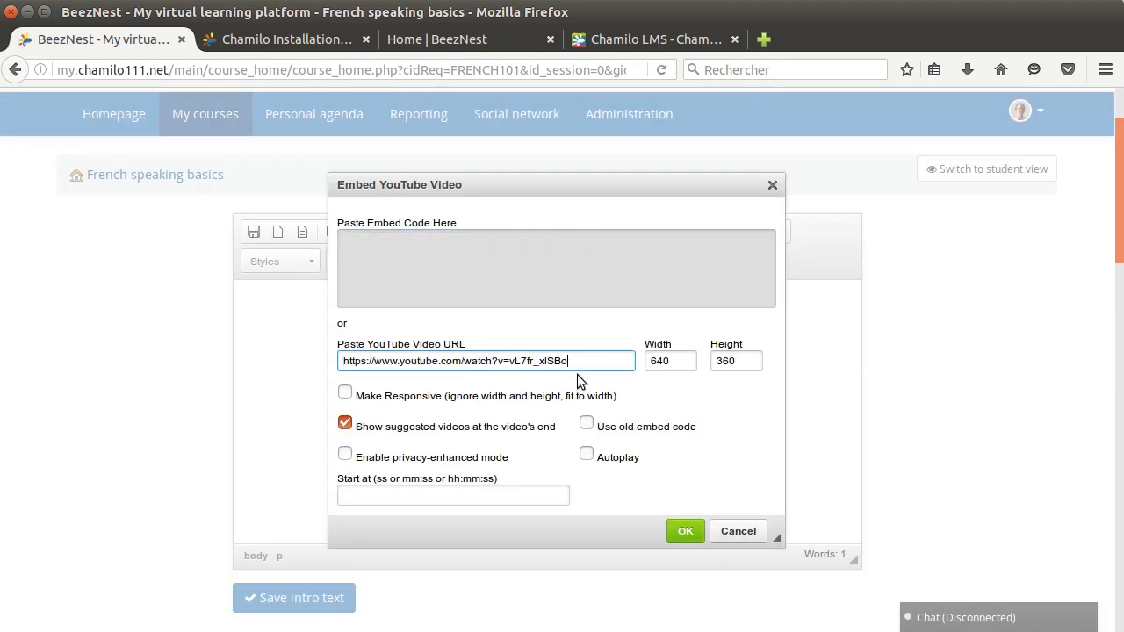
pyautogui.click(347, 395)
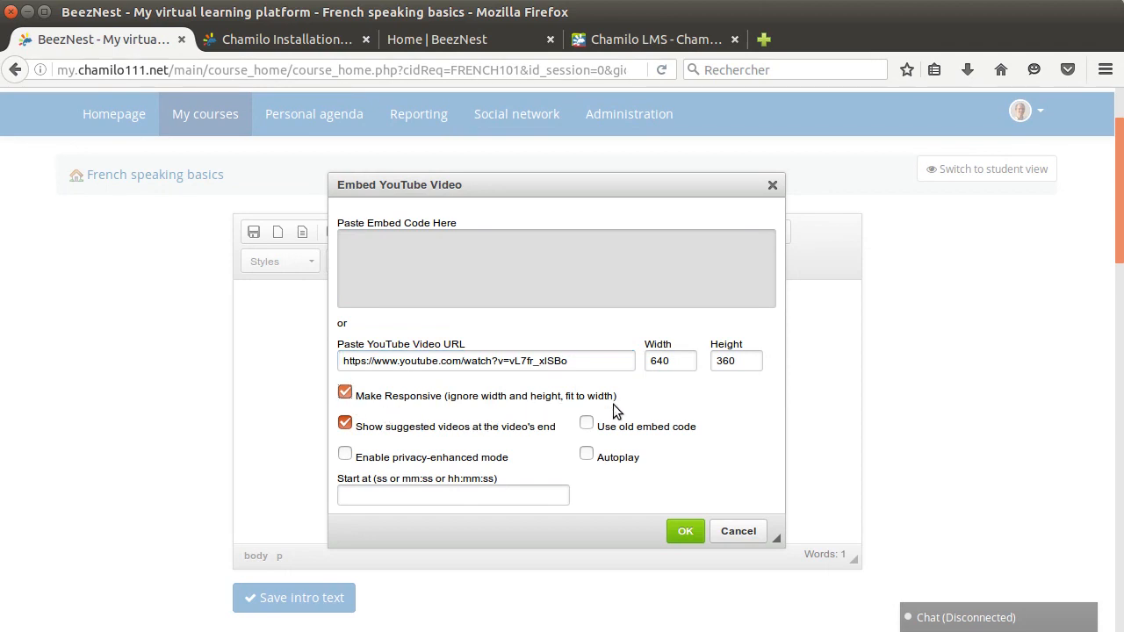
pyautogui.click(685, 531)
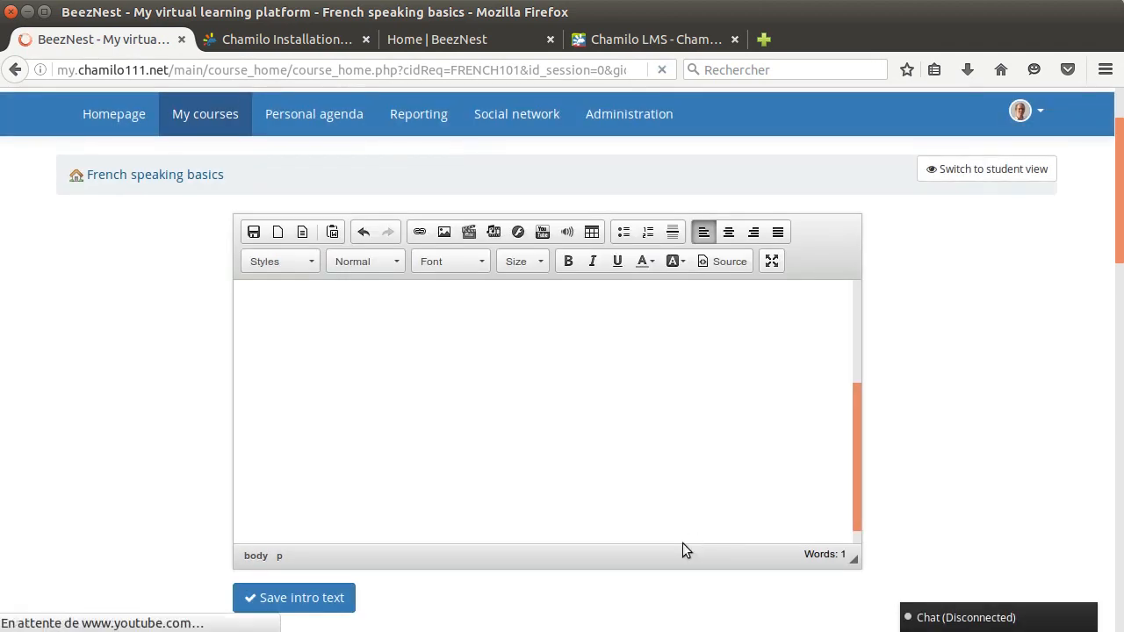
# Save the introduction text and test the embedded YouTube video on the course homepage by playing and pausing it
pyautogui.click(284, 599)
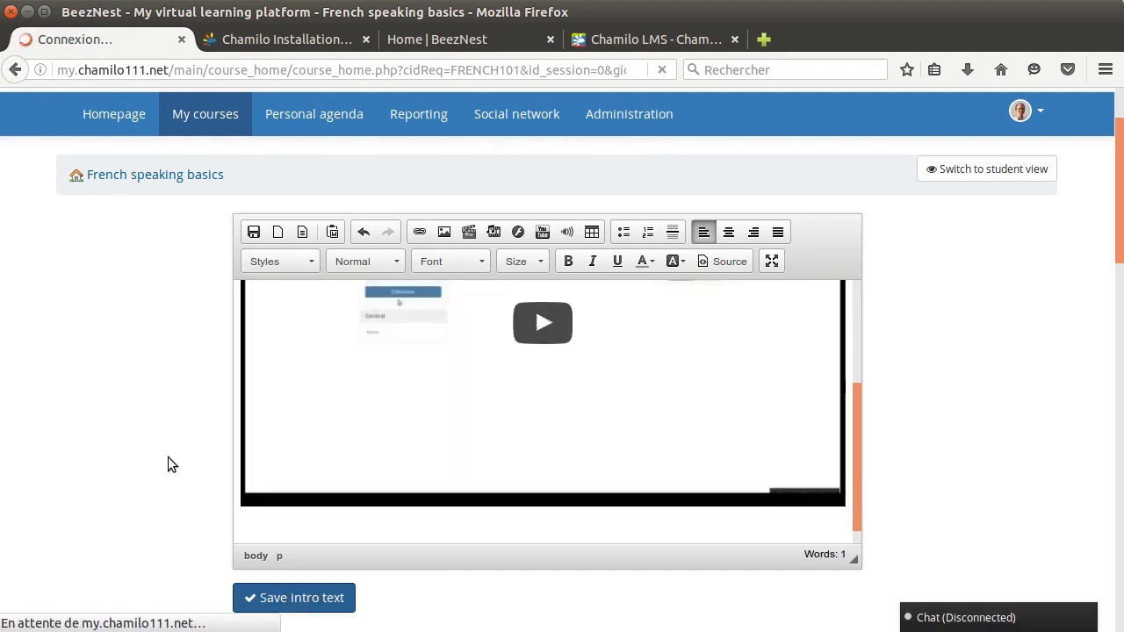
pyautogui.scroll(-6, 1050, 321)
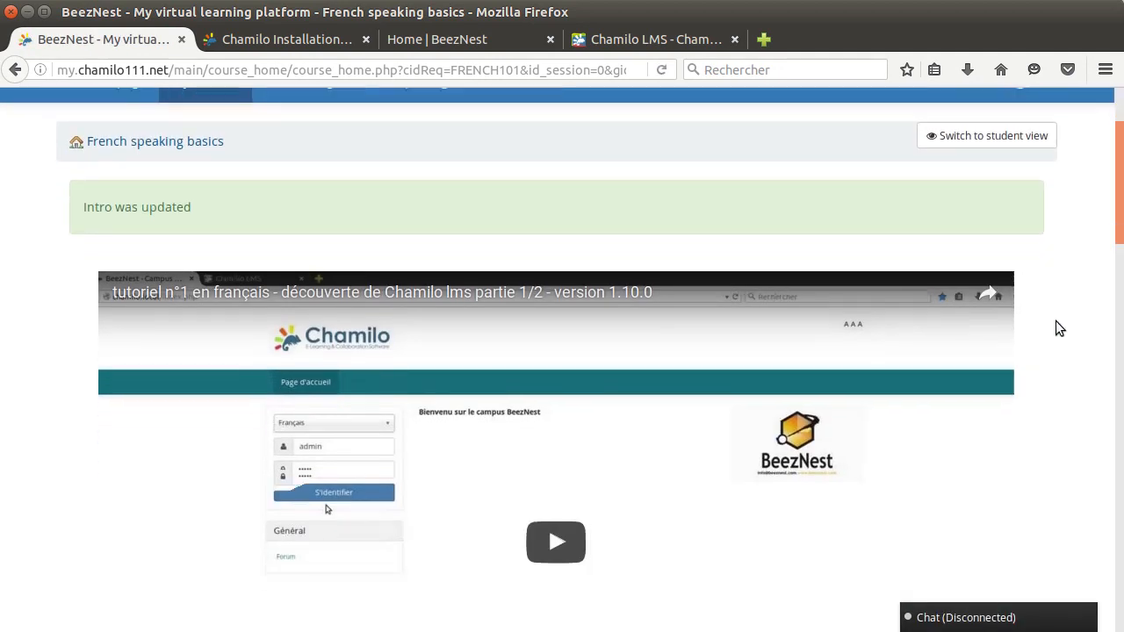
pyautogui.scroll(-3, 1059, 314)
pyautogui.scroll(2, 1059, 314)
pyautogui.click(566, 344)
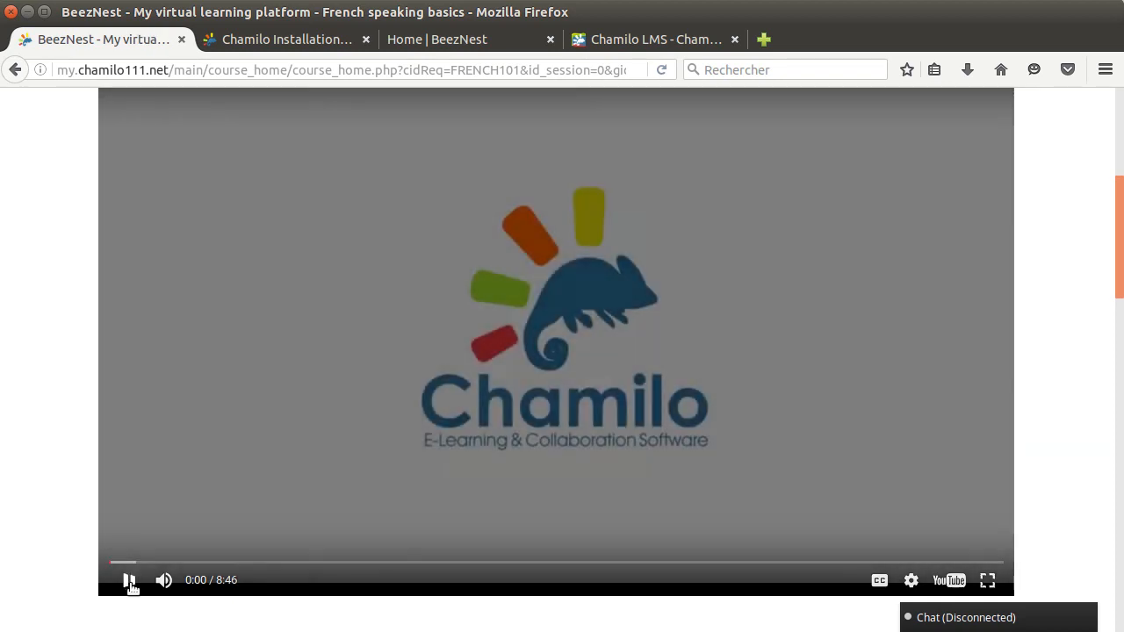
pyautogui.click(130, 583)
pyautogui.scroll(4, 1045, 394)
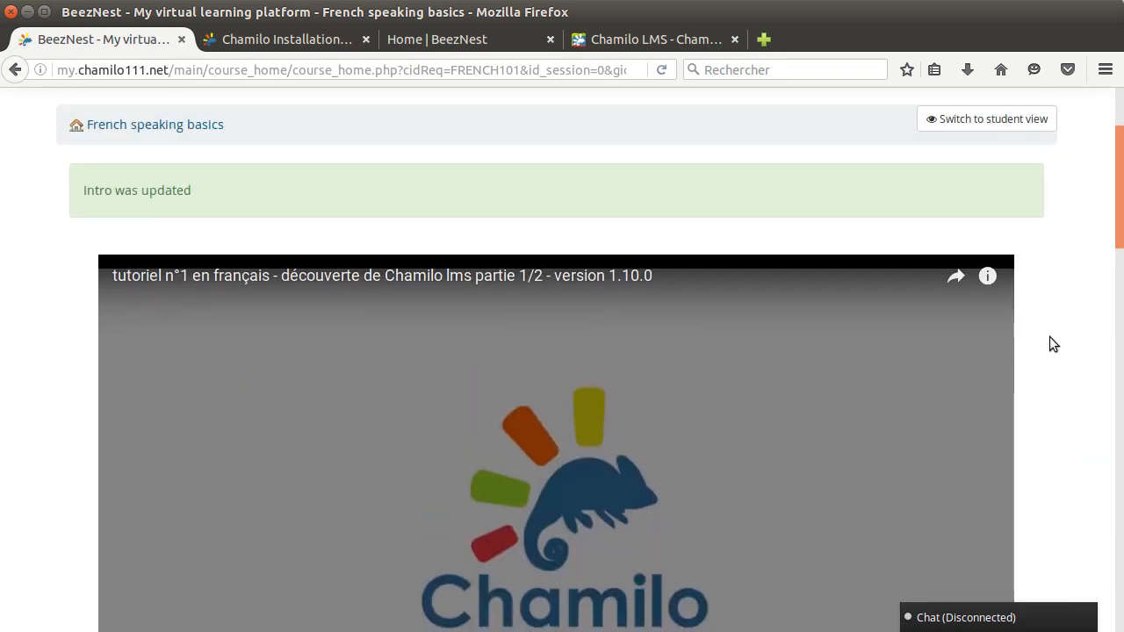
pyautogui.scroll(2, 1051, 338)
pyautogui.scroll(-5, 1053, 344)
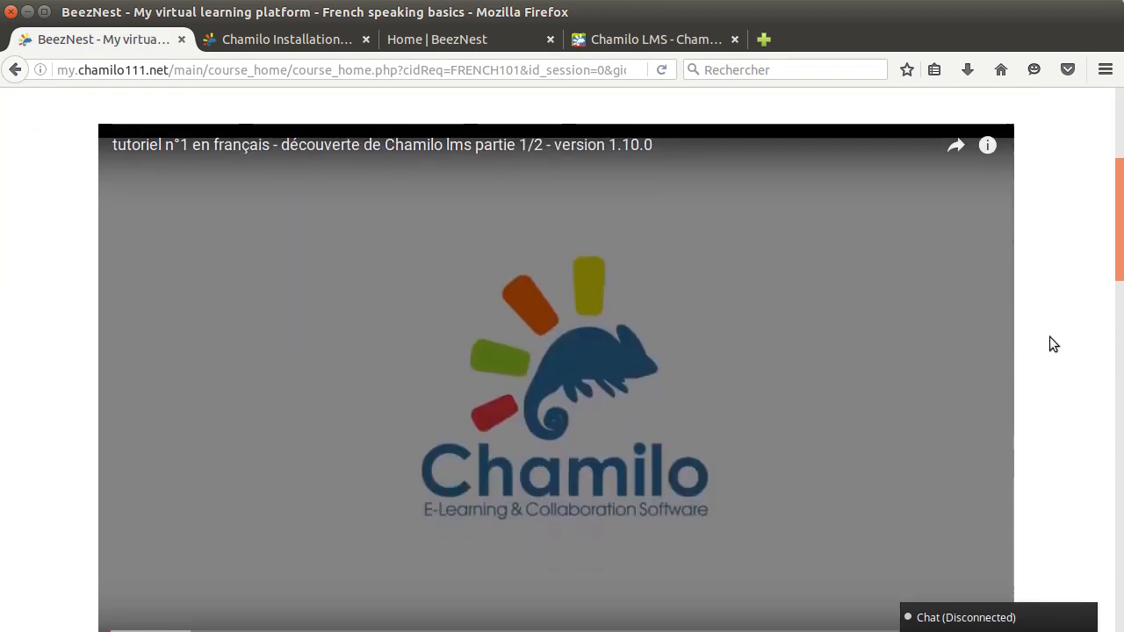
# Reopen the course introduction for editing and delete the embedded video from it
pyautogui.scroll(-2, 1054, 343)
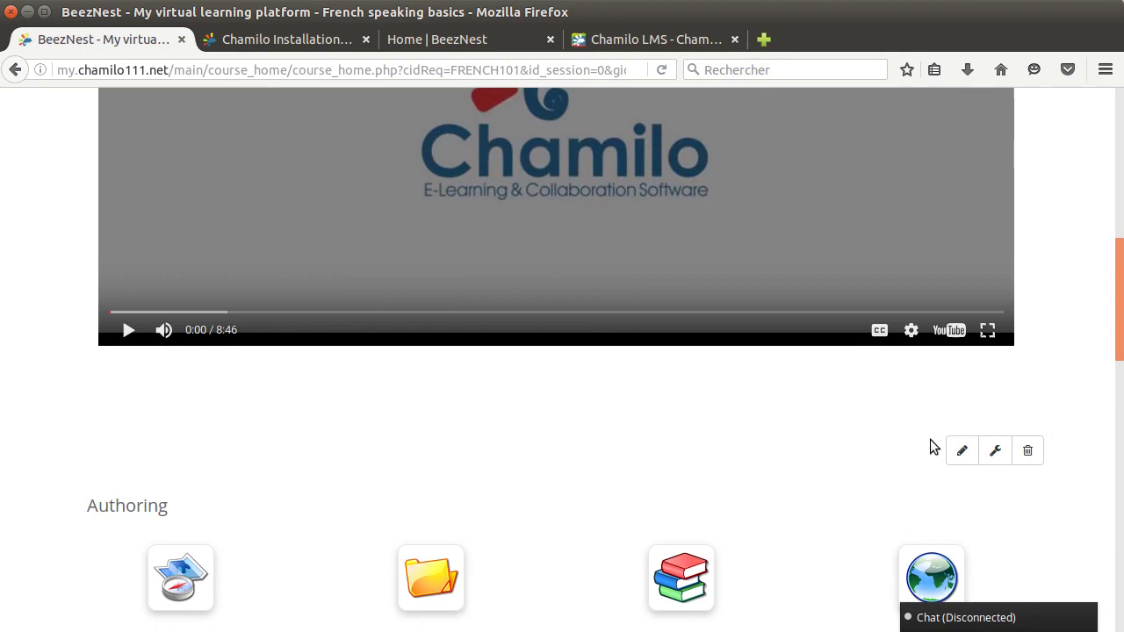
pyautogui.click(962, 450)
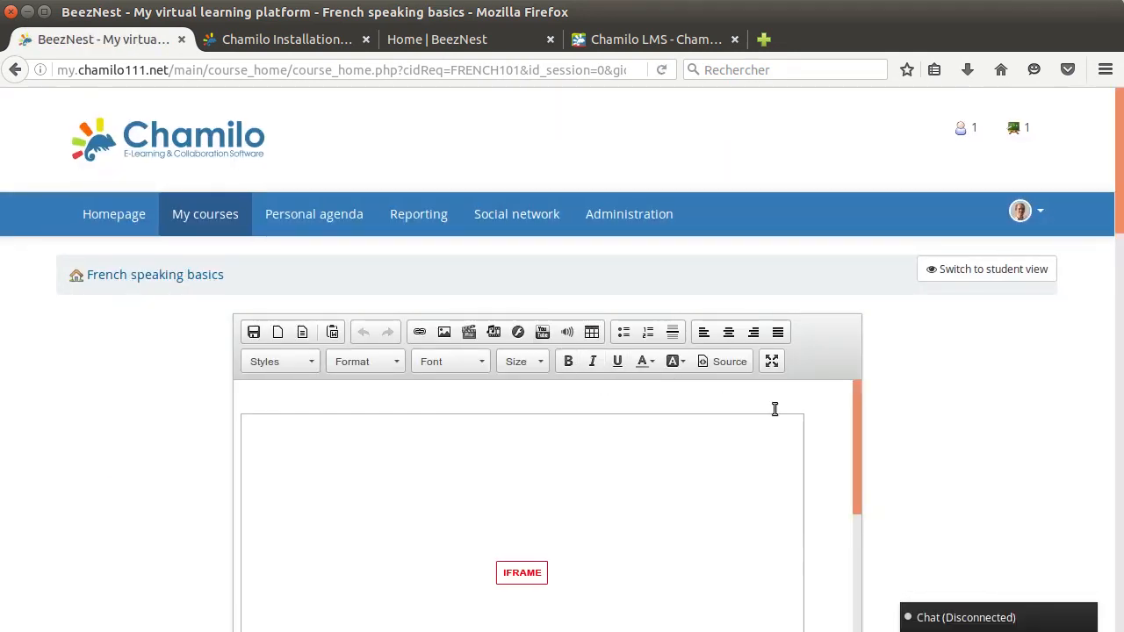
pyautogui.click(799, 422)
pyautogui.press('Delete')
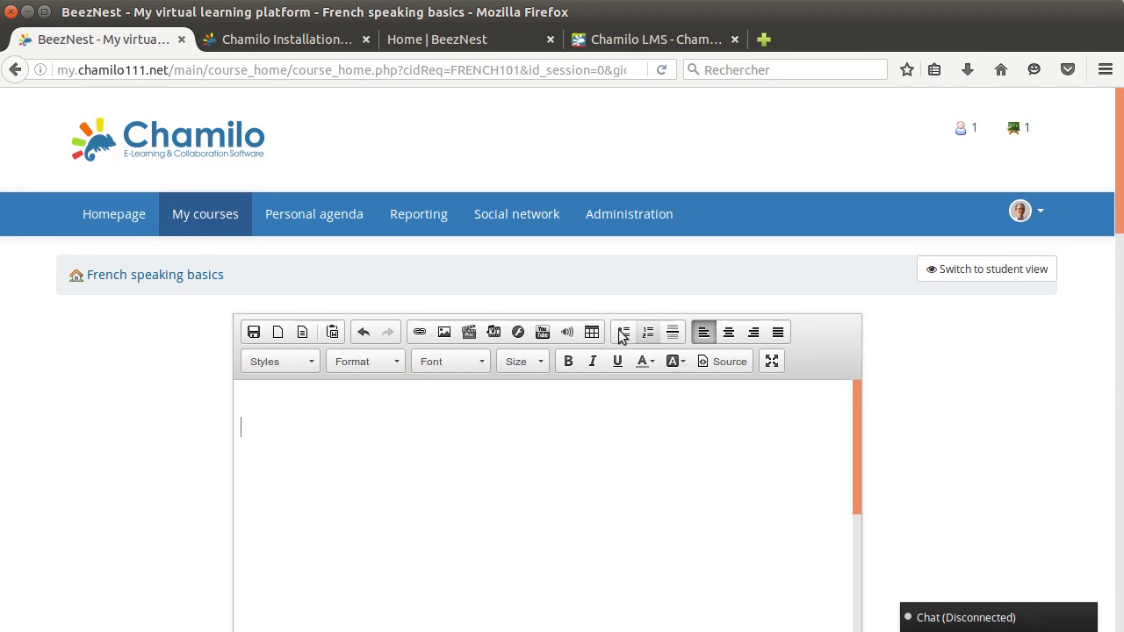
# Examine the supported sites and options for embedding media content in the introduction, and dismiss the dialog without embedding anything
pyautogui.click(493, 335)
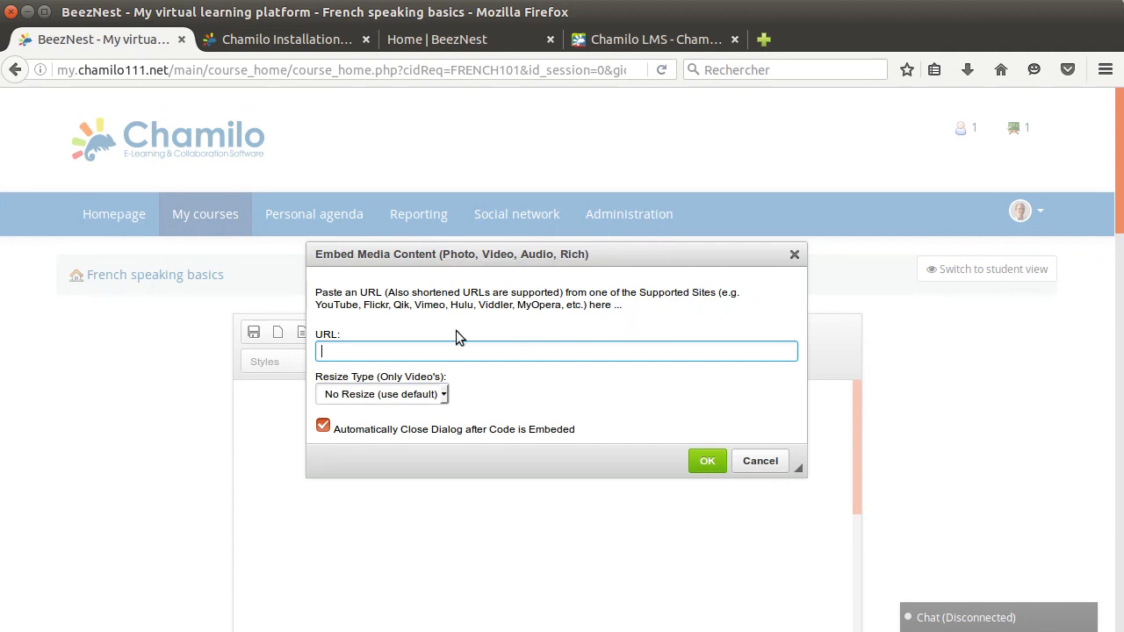
pyautogui.moveTo(315, 306); pyautogui.dragTo(584, 309)
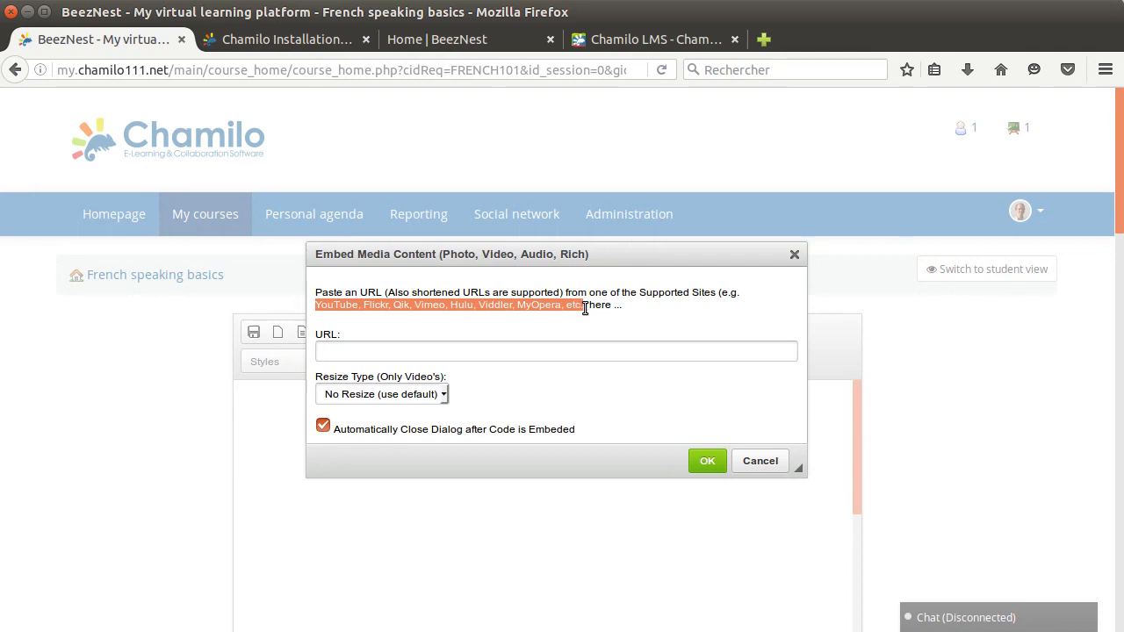
pyautogui.click(705, 307)
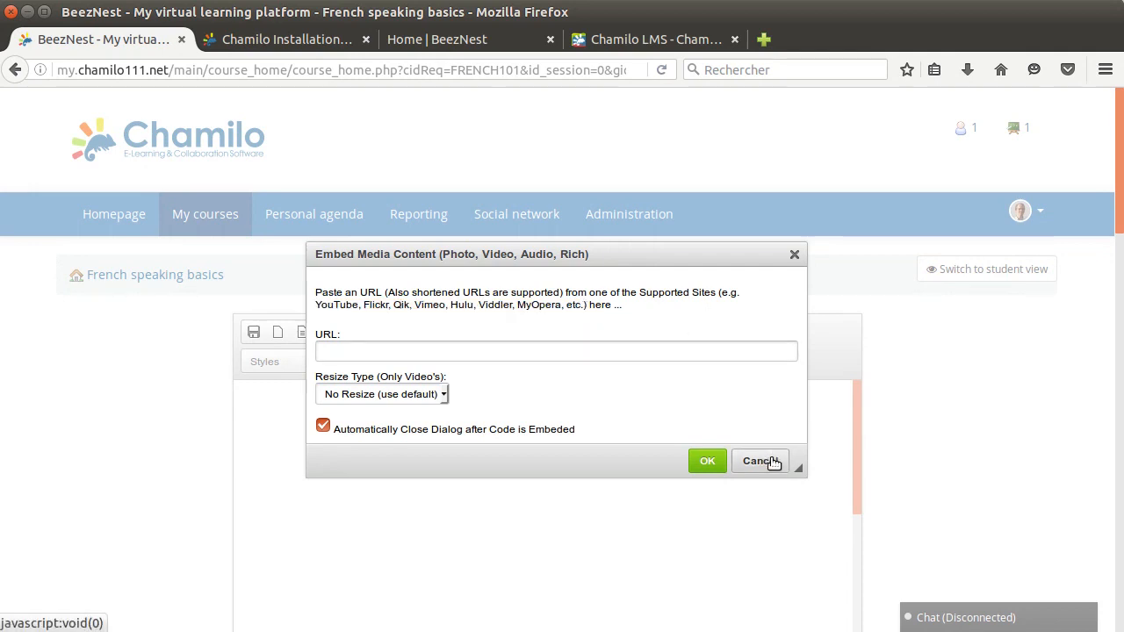
pyautogui.click(472, 355)
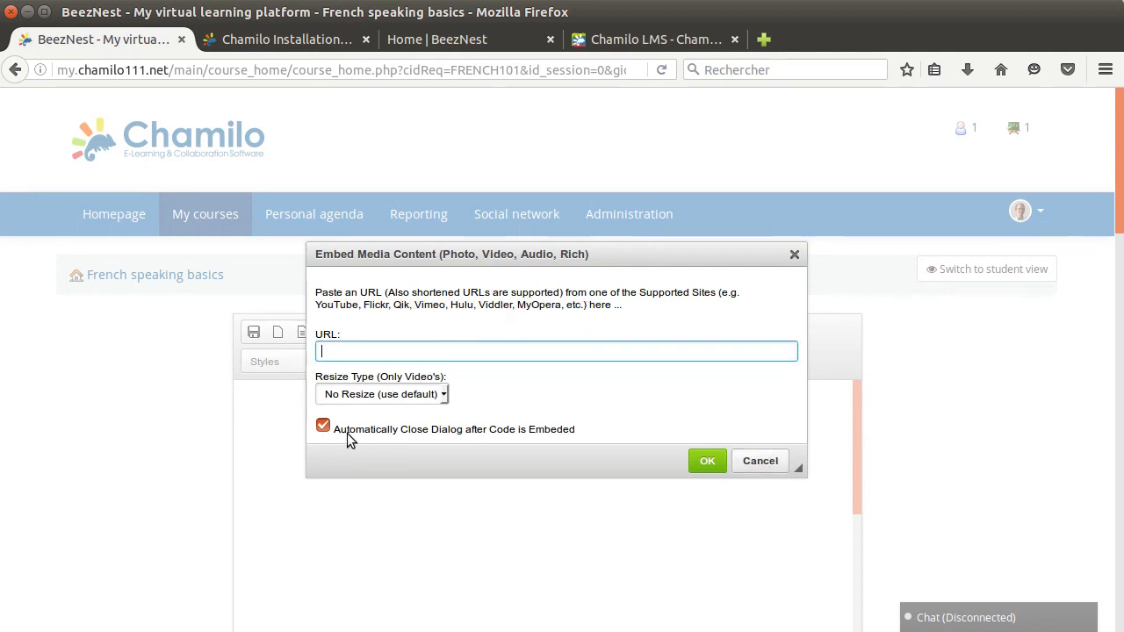
pyautogui.click(766, 465)
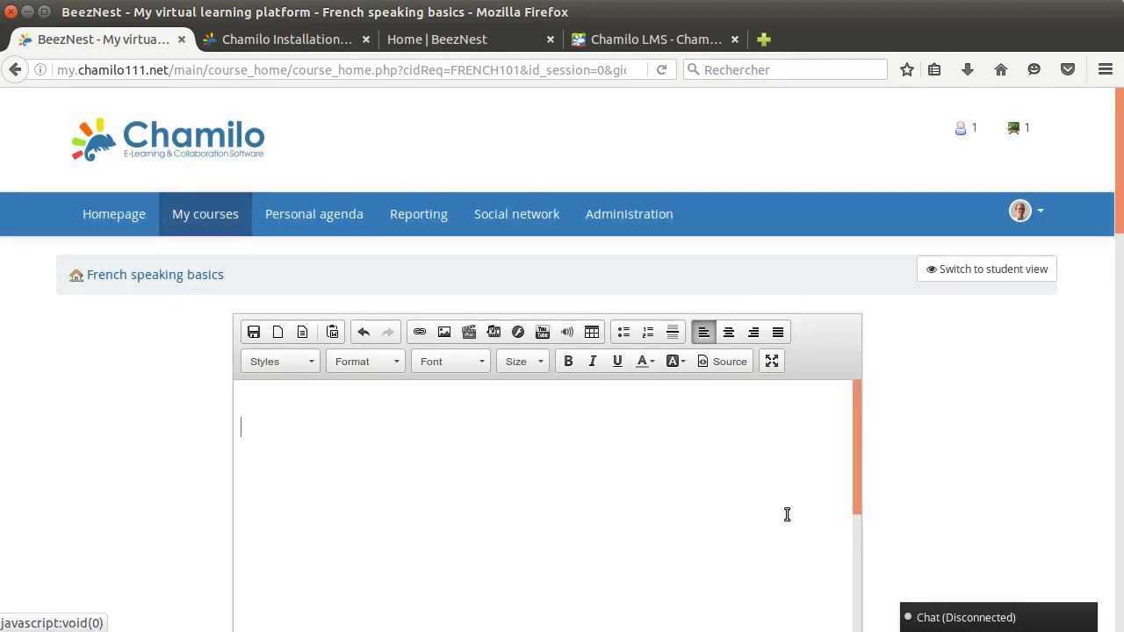
# Save the emptied introduction text of the course
pyautogui.scroll(-3, 907, 411)
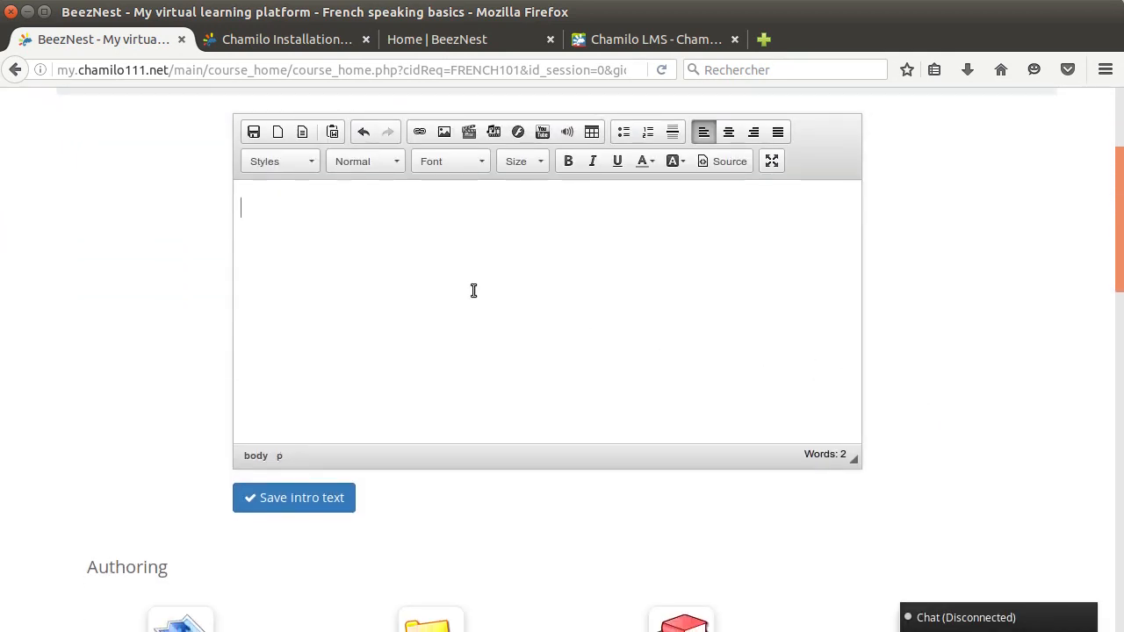
pyautogui.click(299, 500)
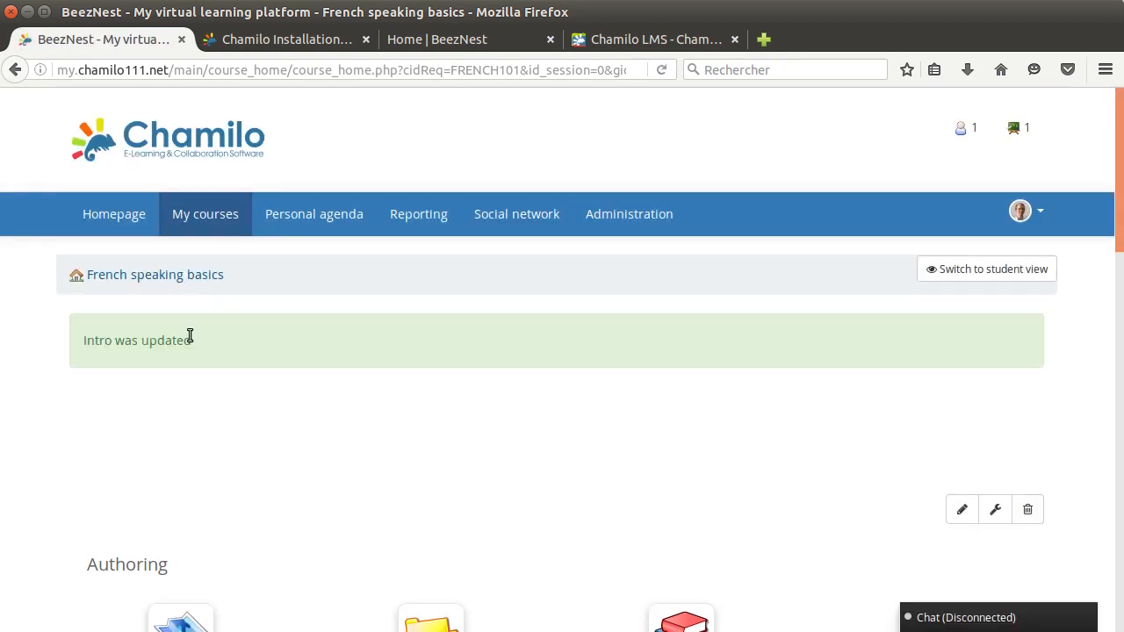
# View the page for customizing the course tool icons and return to the French speaking basics homepage
pyautogui.scroll(-2, 615, 371)
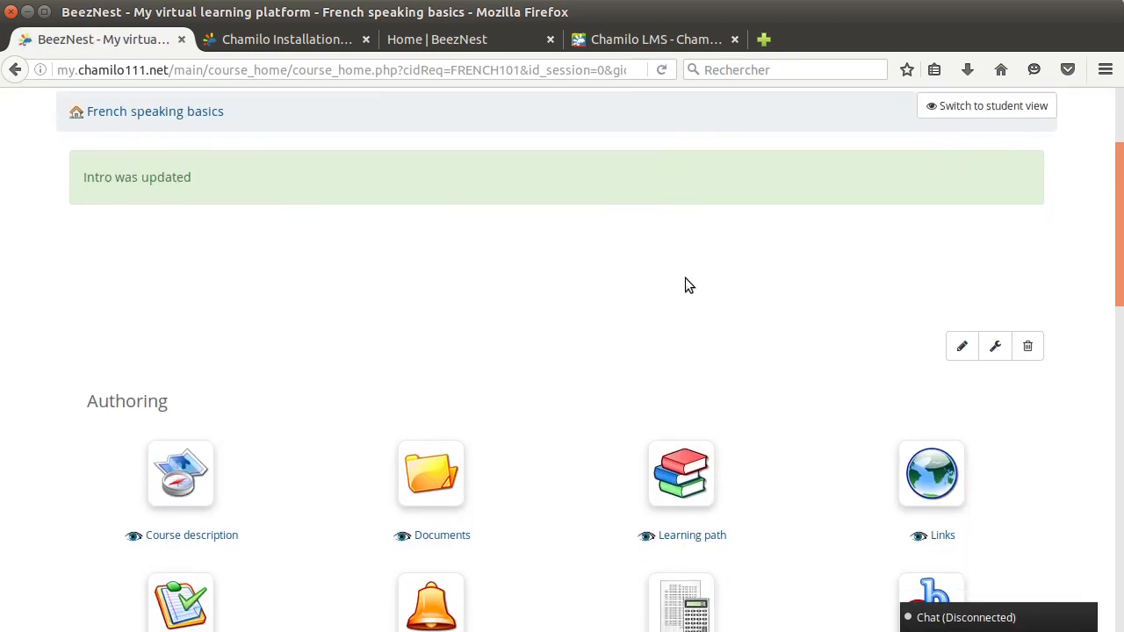
pyautogui.scroll(-1, 747, 307)
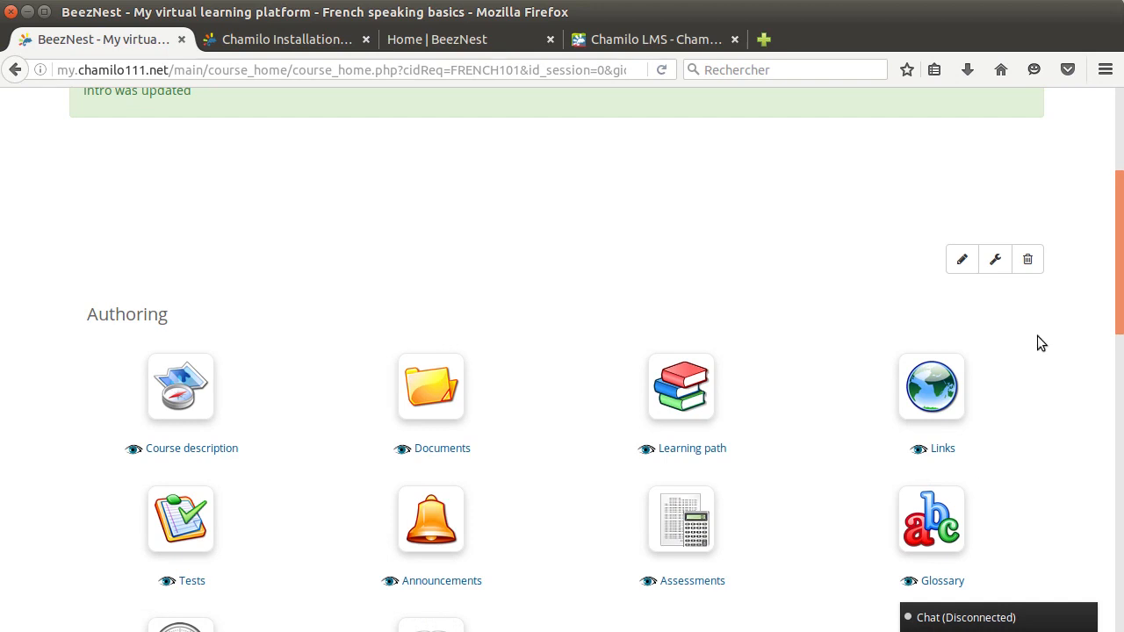
pyautogui.click(996, 263)
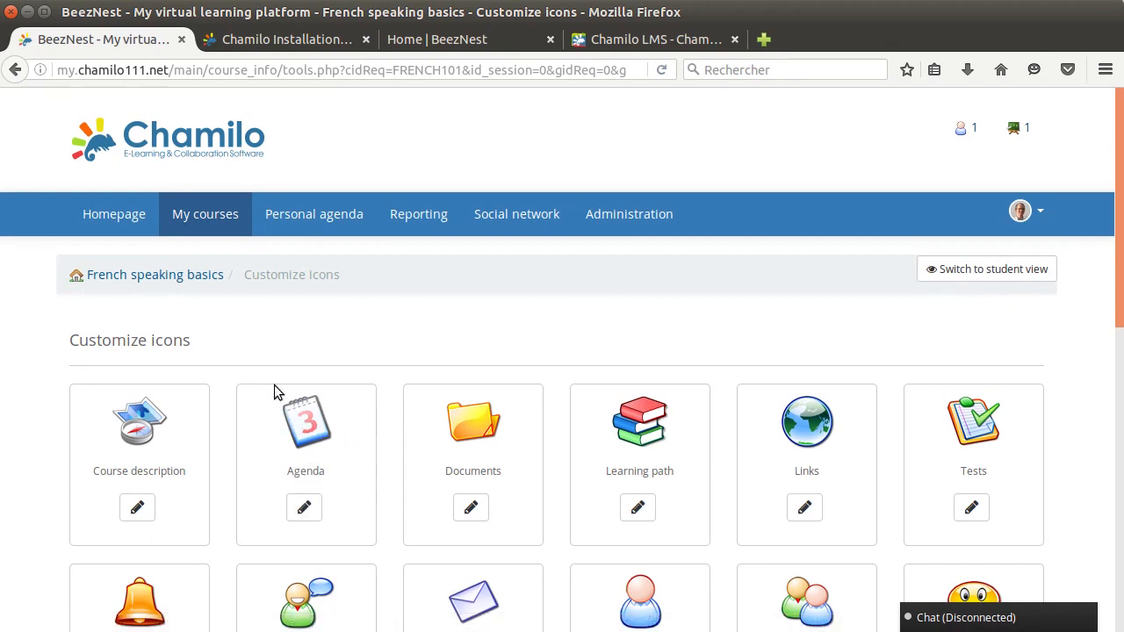
pyautogui.click(180, 278)
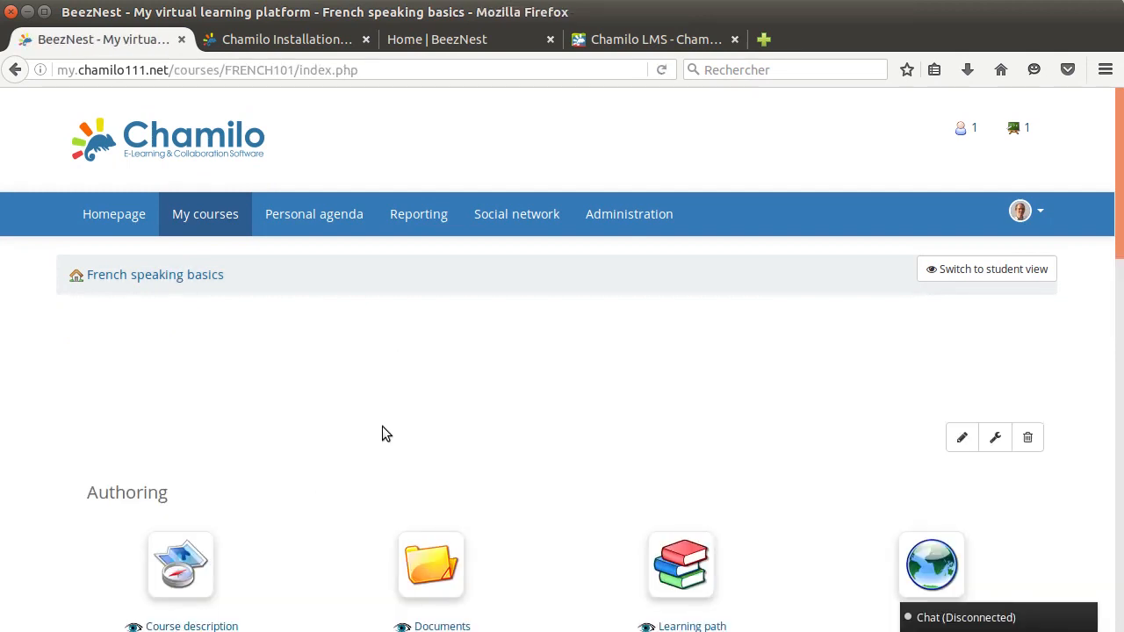
# Examine the tools in the Authoring section of the course homepage, from Course description to Course progress
pyautogui.scroll(-3, 618, 457)
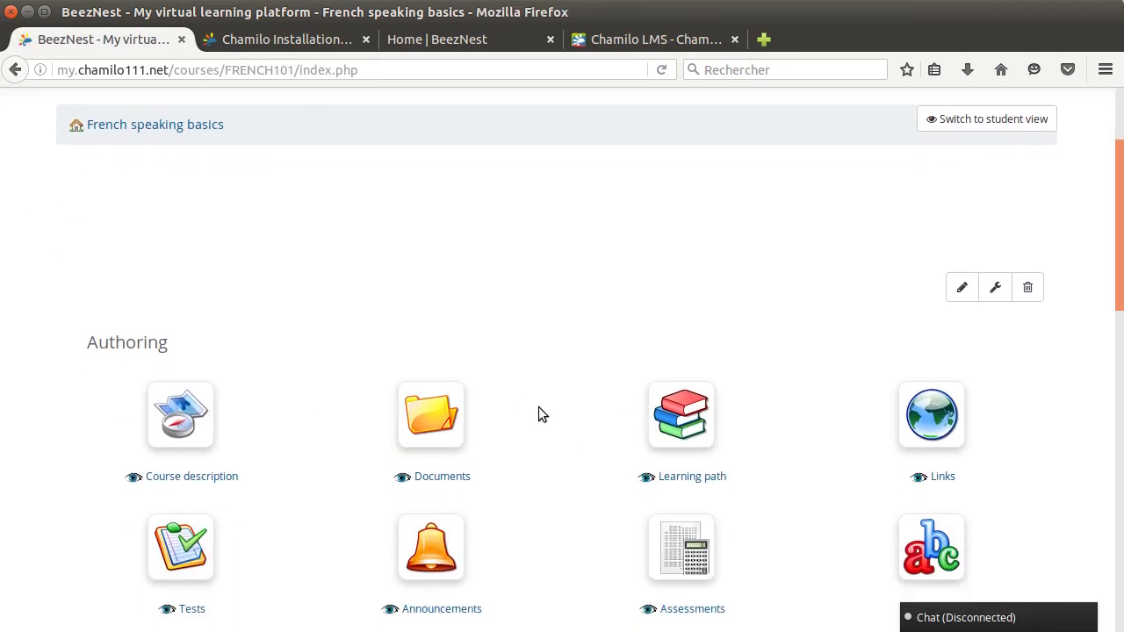
pyautogui.scroll(-5, 539, 408)
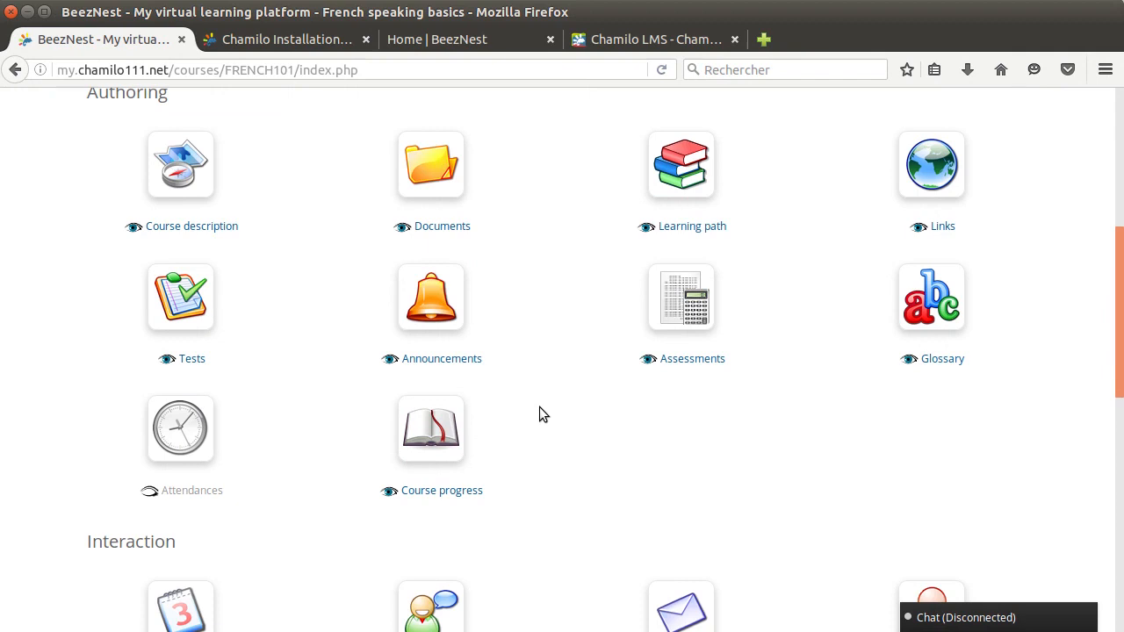
pyautogui.scroll(4, 541, 412)
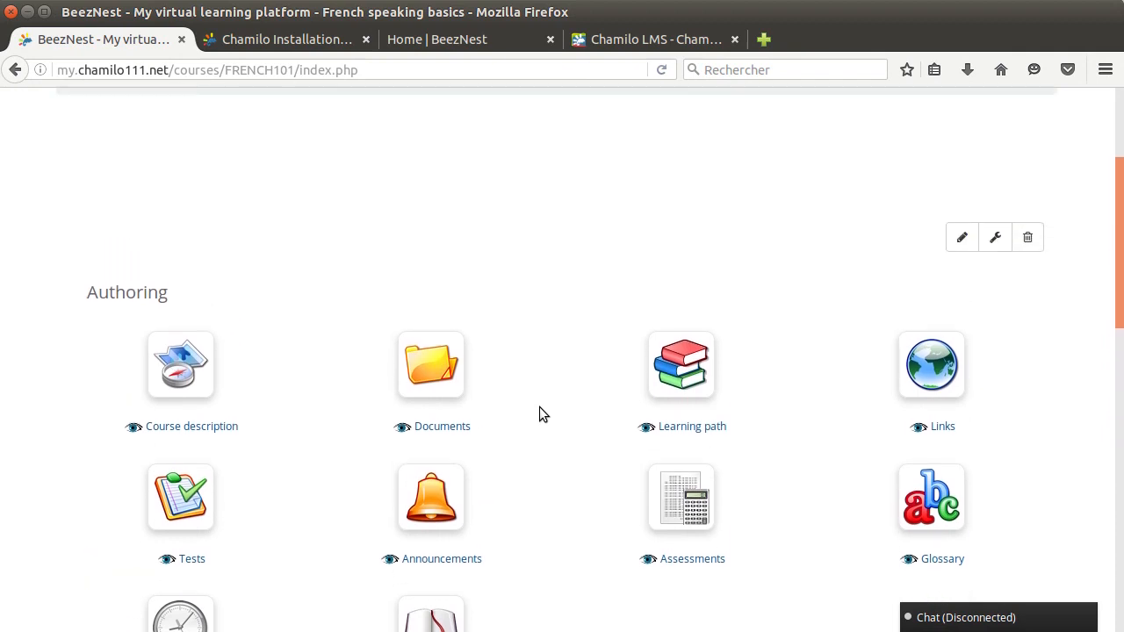
pyautogui.scroll(1, 539, 414)
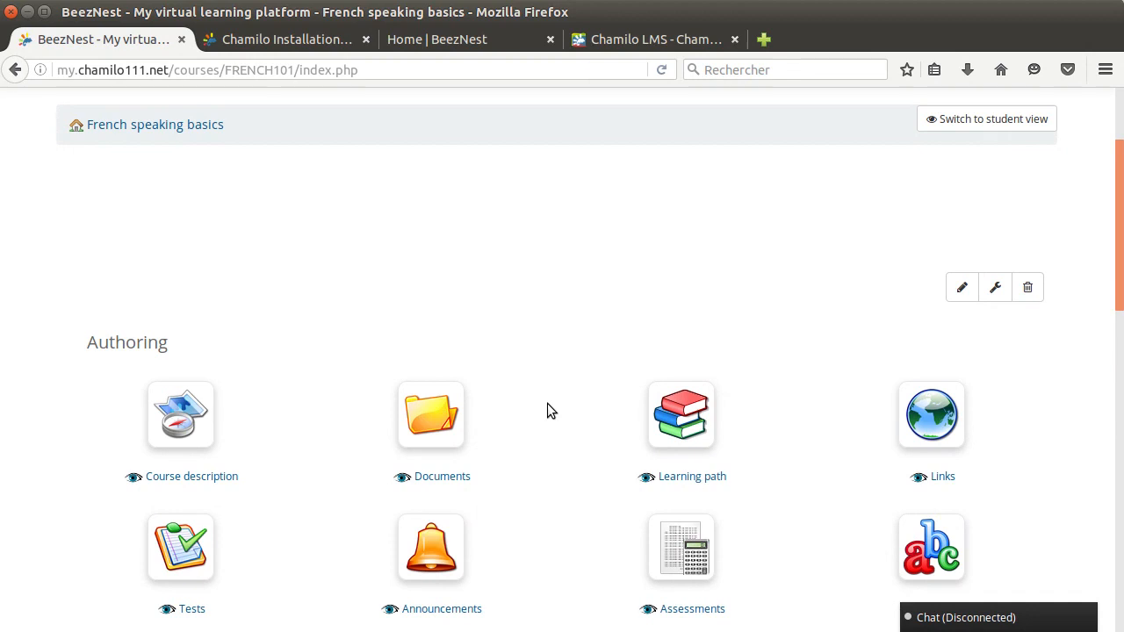
pyautogui.scroll(-3, 547, 404)
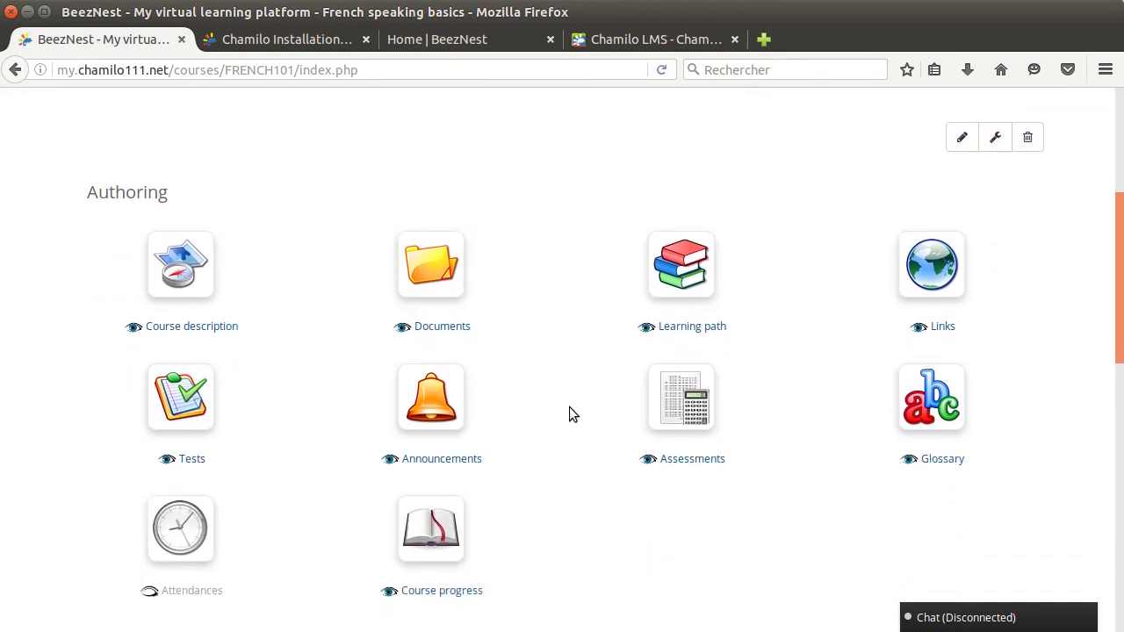
pyautogui.scroll(-2, 558, 393)
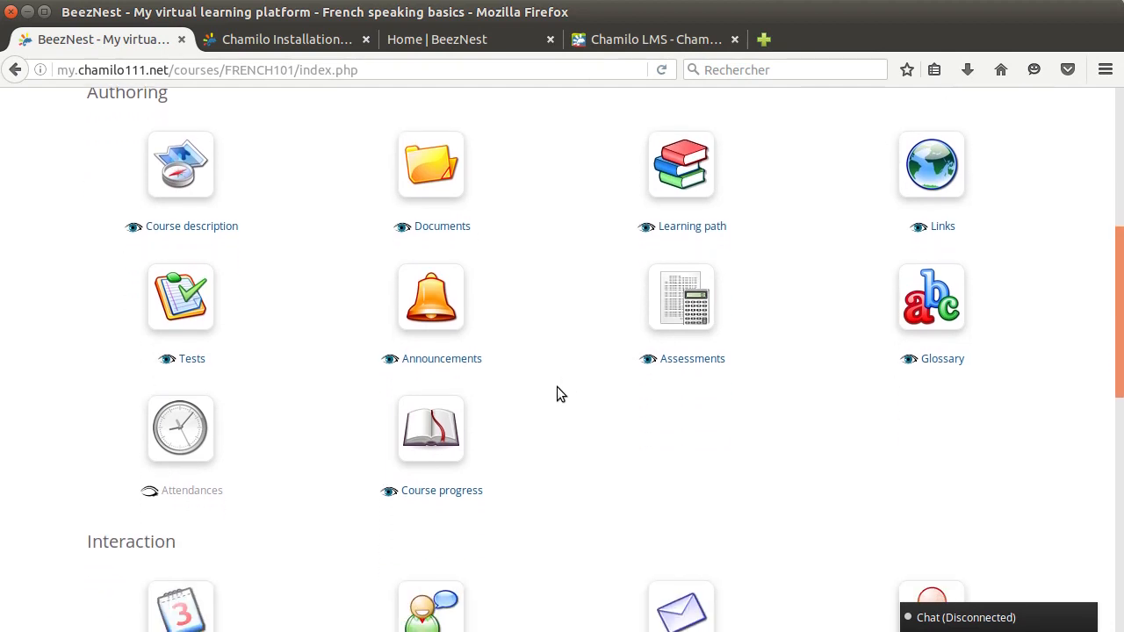
pyautogui.scroll(6, 560, 394)
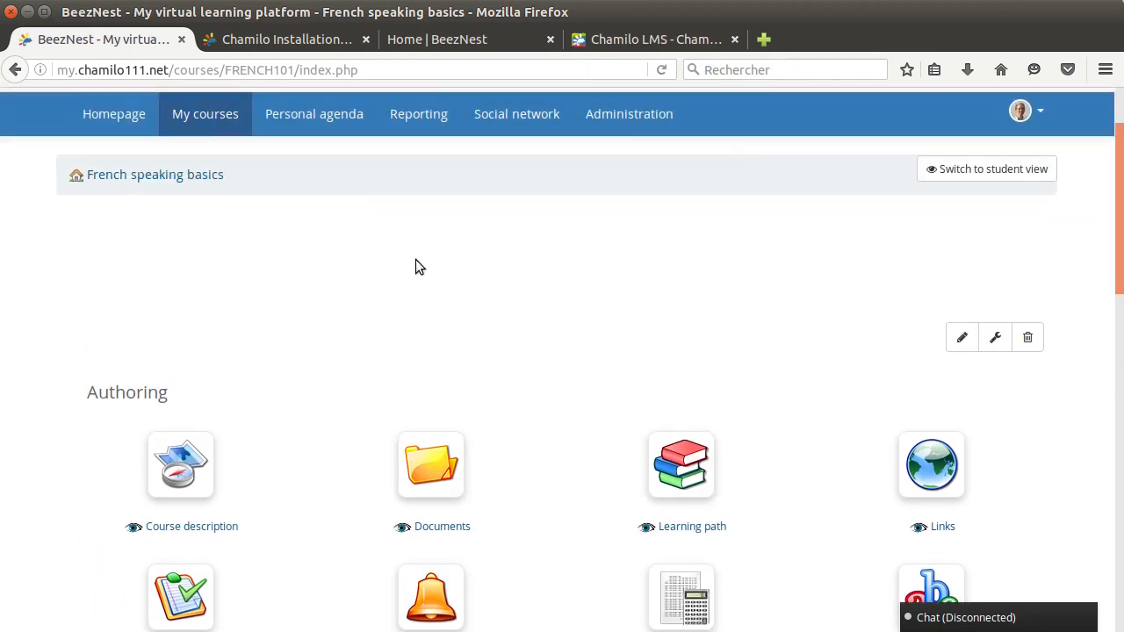
pyautogui.scroll(-5, 305, 391)
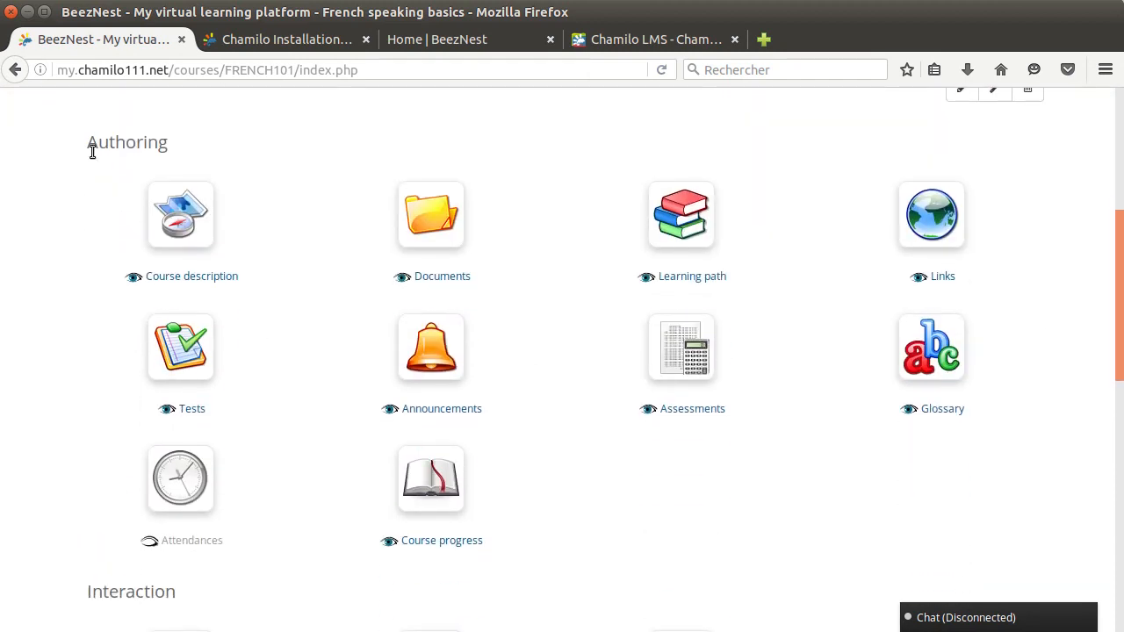
pyautogui.moveTo(127, 144); pyautogui.dragTo(190, 149)
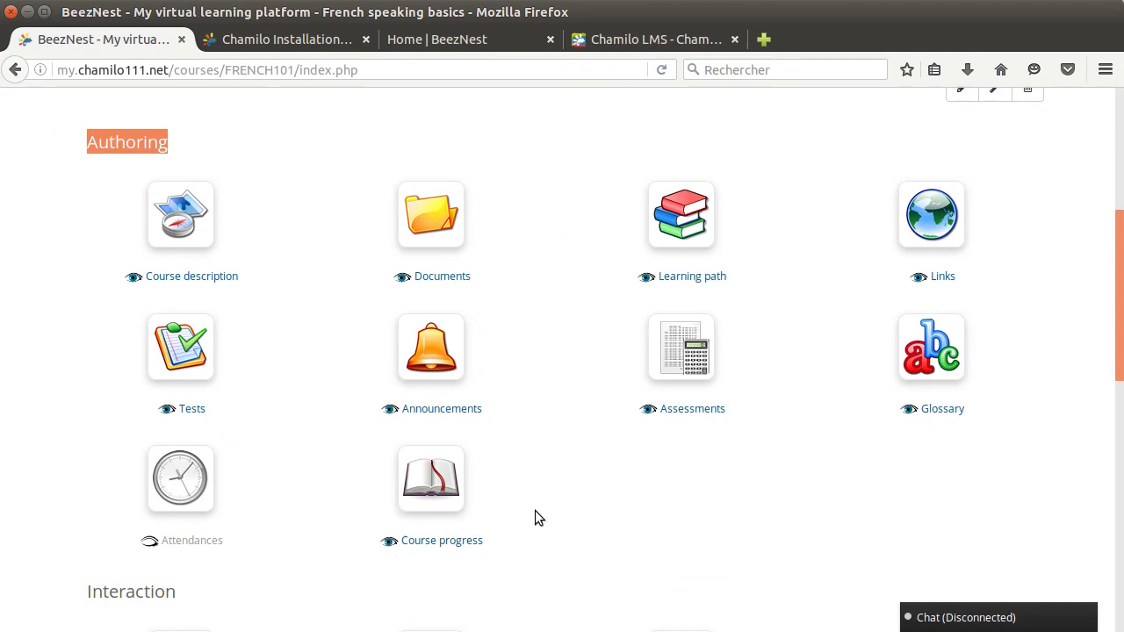
pyautogui.scroll(-1, 555, 483)
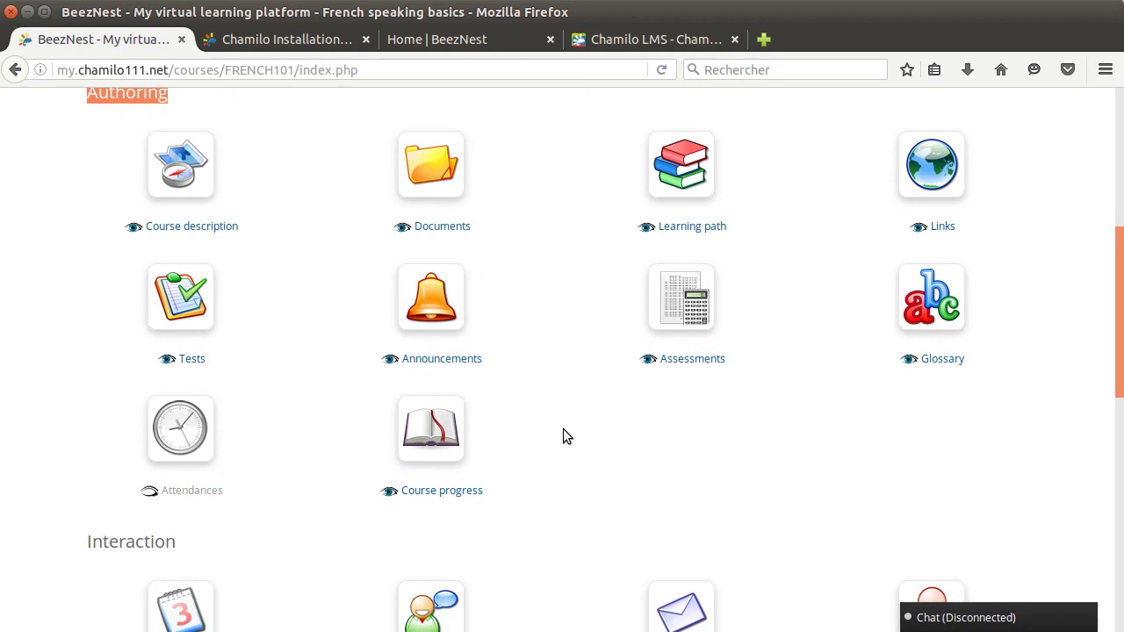
pyautogui.scroll(-8, 563, 430)
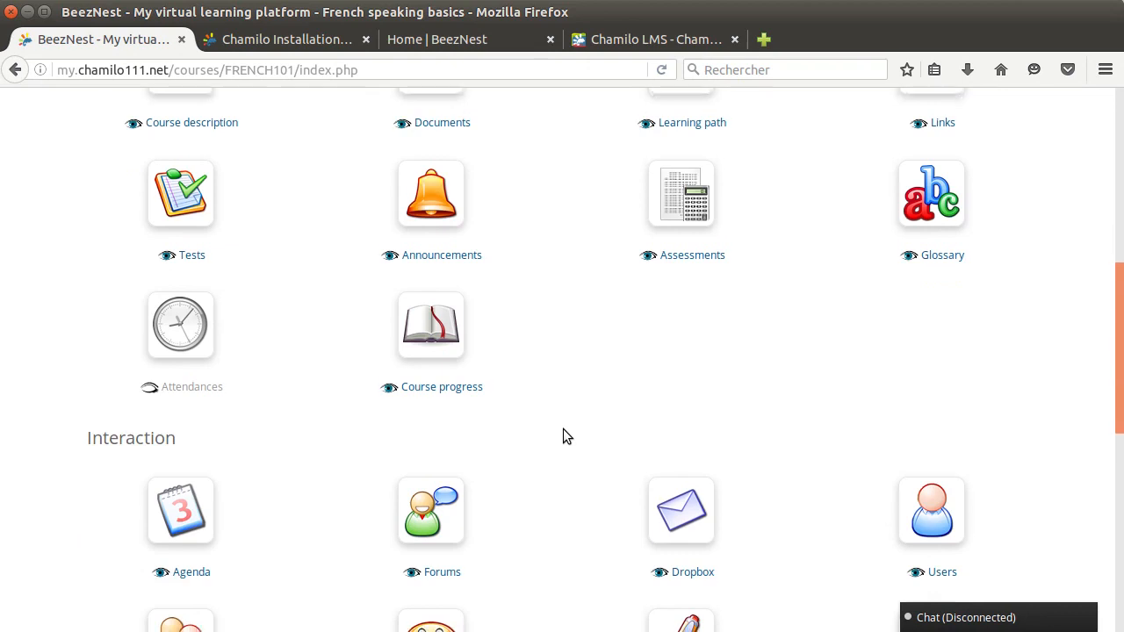
# Examine the tools in the Interaction and Administration sections of the course homepage
pyautogui.scroll(1, 563, 428)
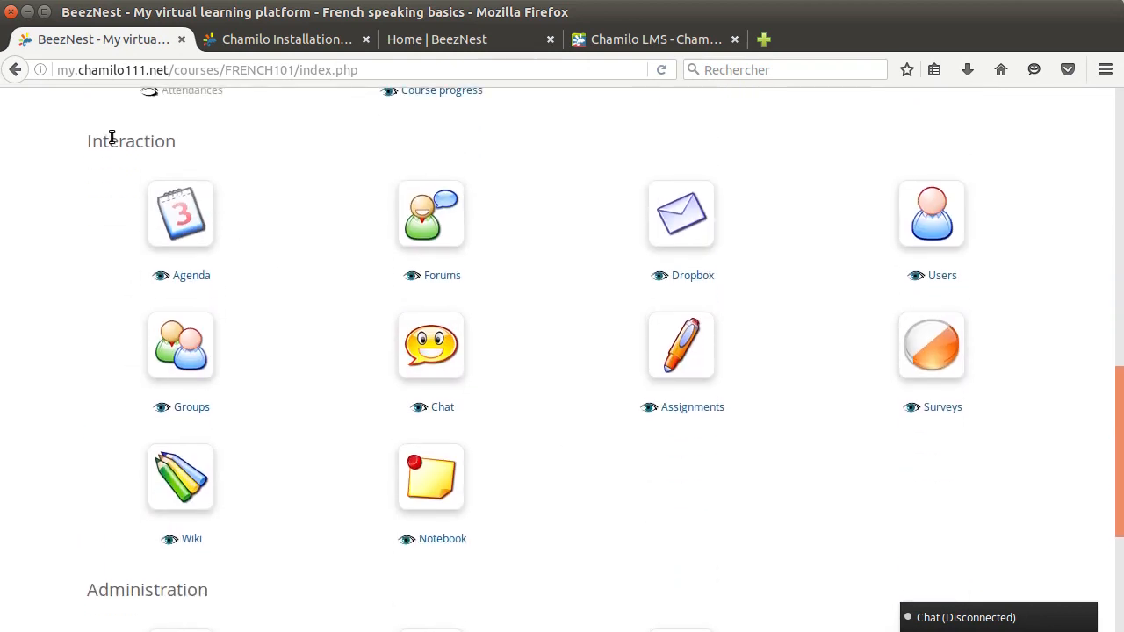
pyautogui.moveTo(79, 150); pyautogui.dragTo(169, 143)
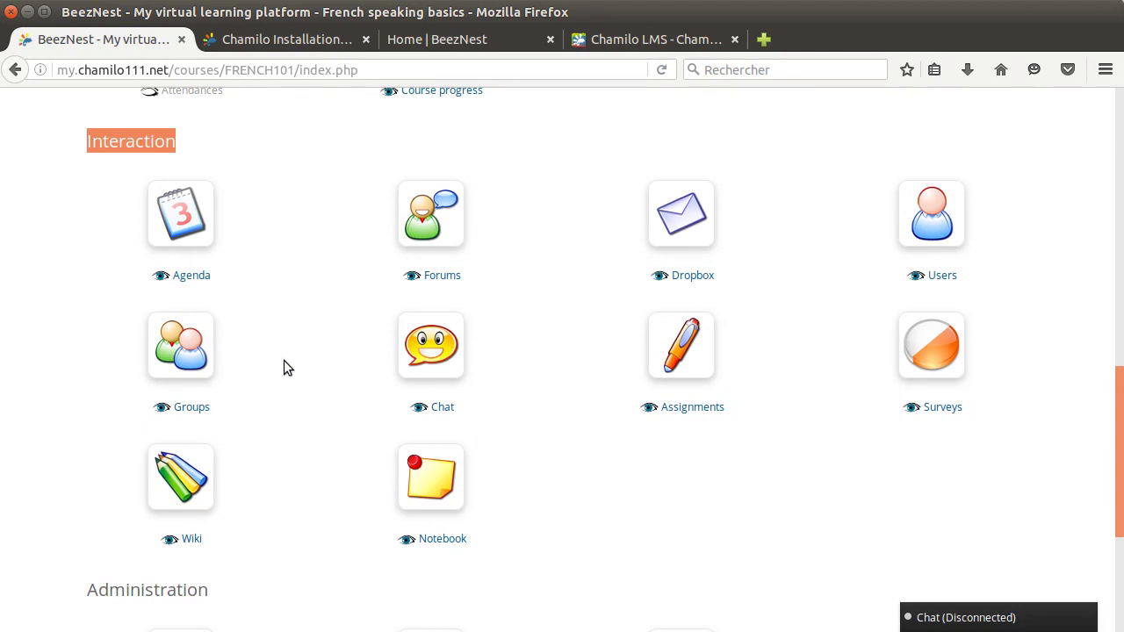
pyautogui.scroll(-5, 785, 378)
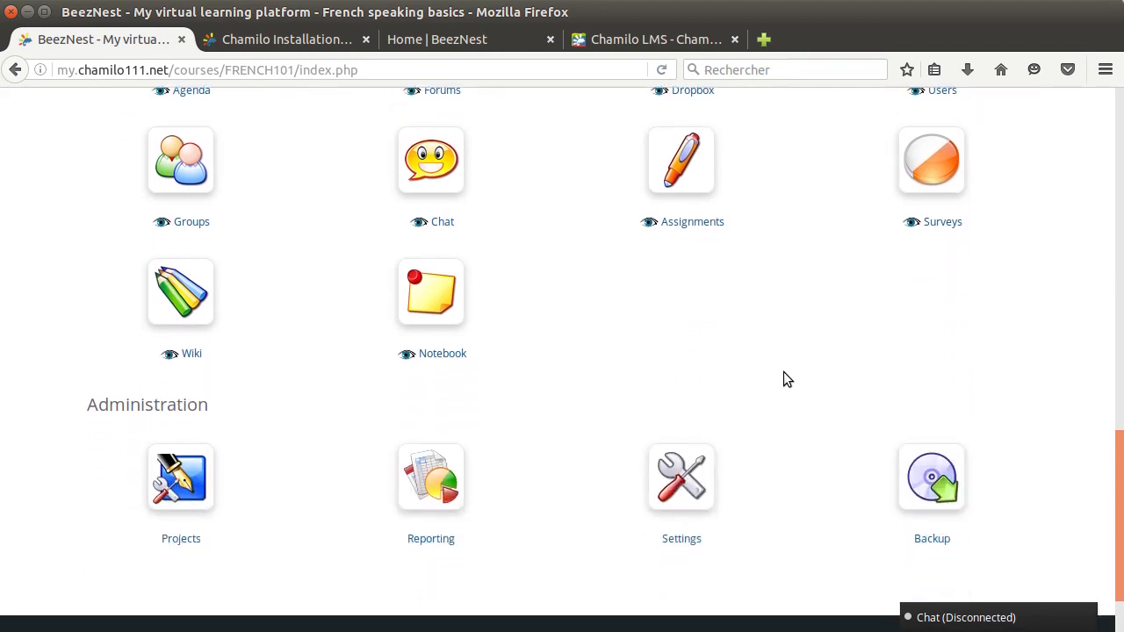
pyautogui.scroll(-1, 787, 379)
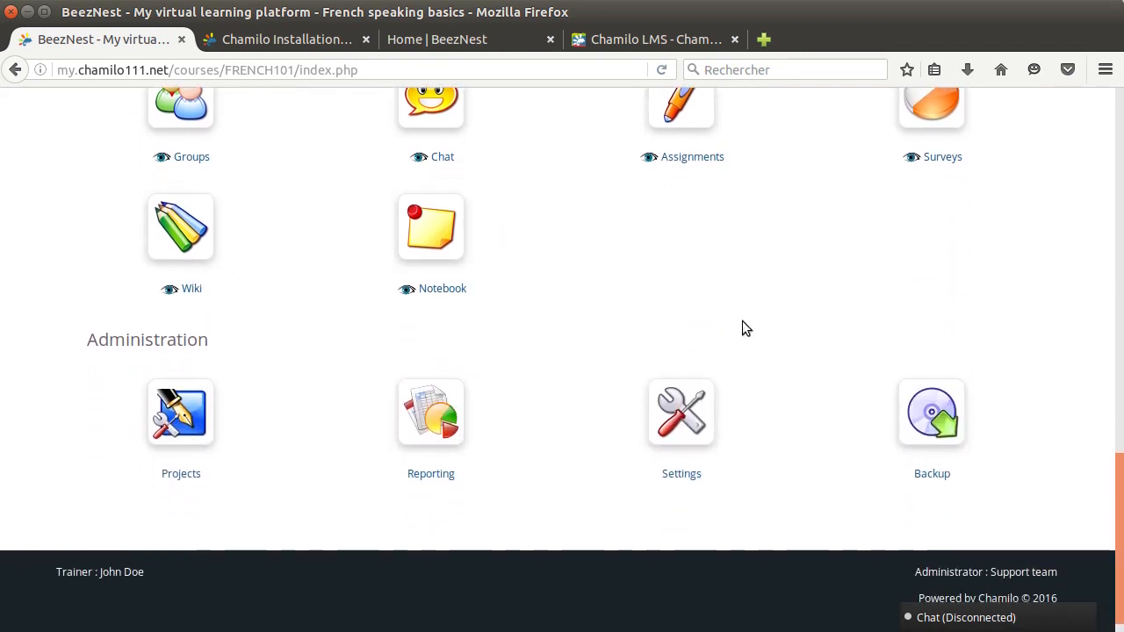
pyautogui.doubleClick(111, 317)
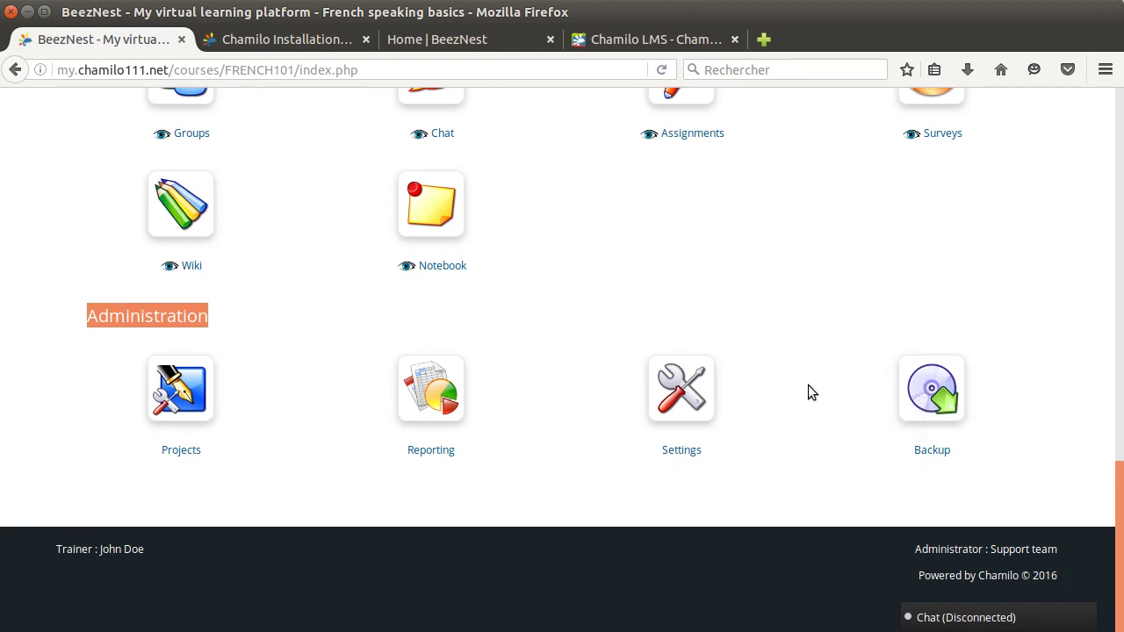
# Create a new learning path named Chapter 1 in the French speaking basics course
pyautogui.scroll(2, 796, 427)
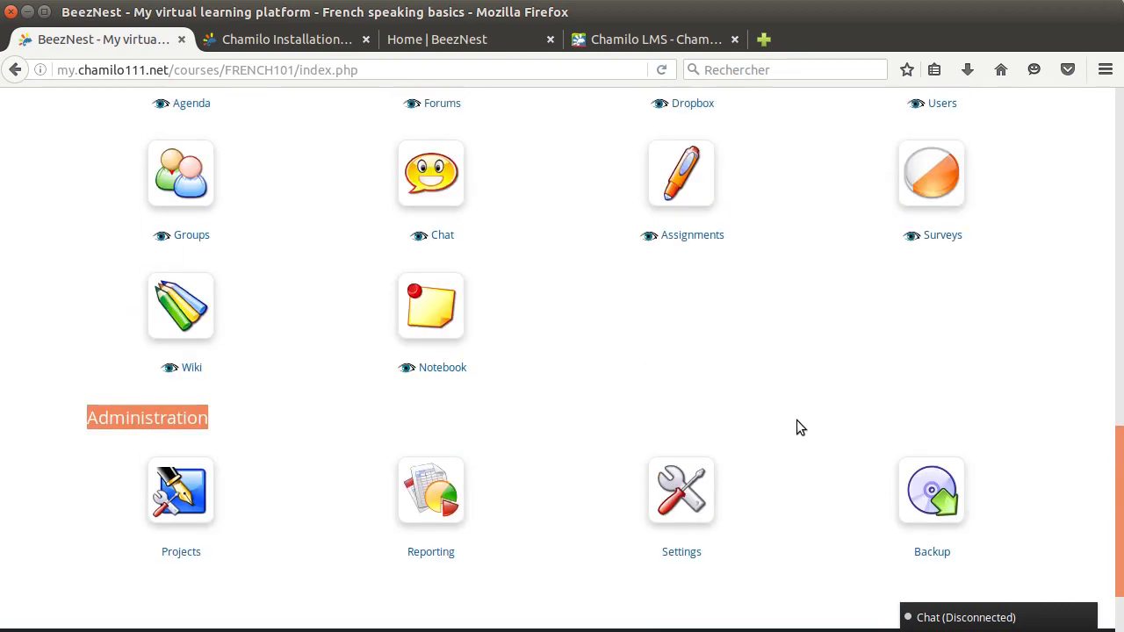
pyautogui.scroll(7, 824, 421)
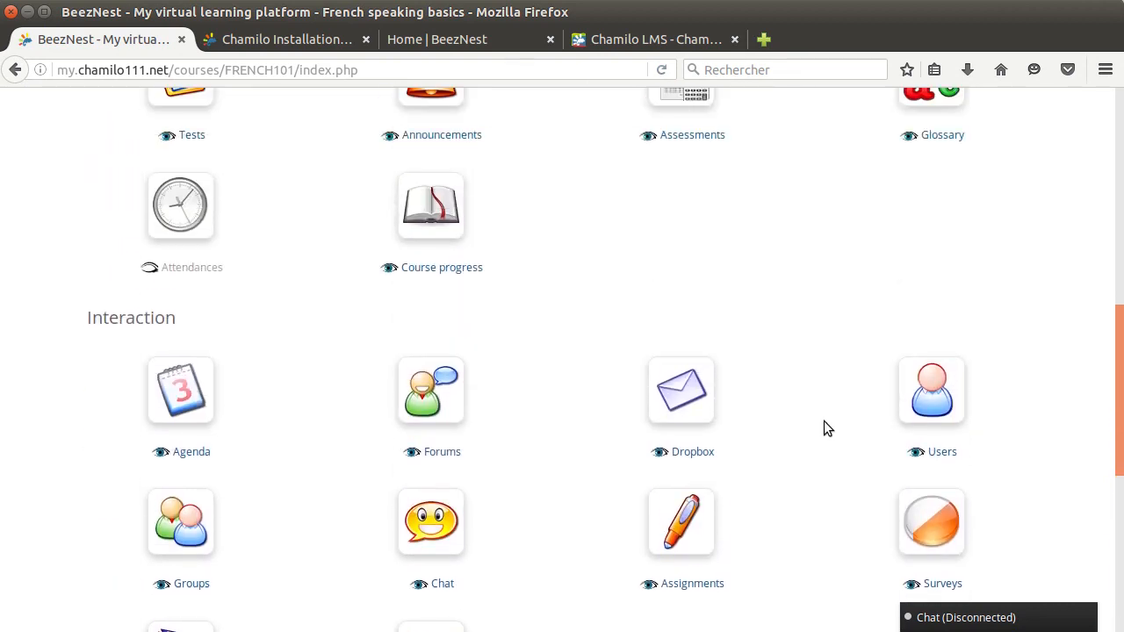
pyautogui.scroll(7, 823, 421)
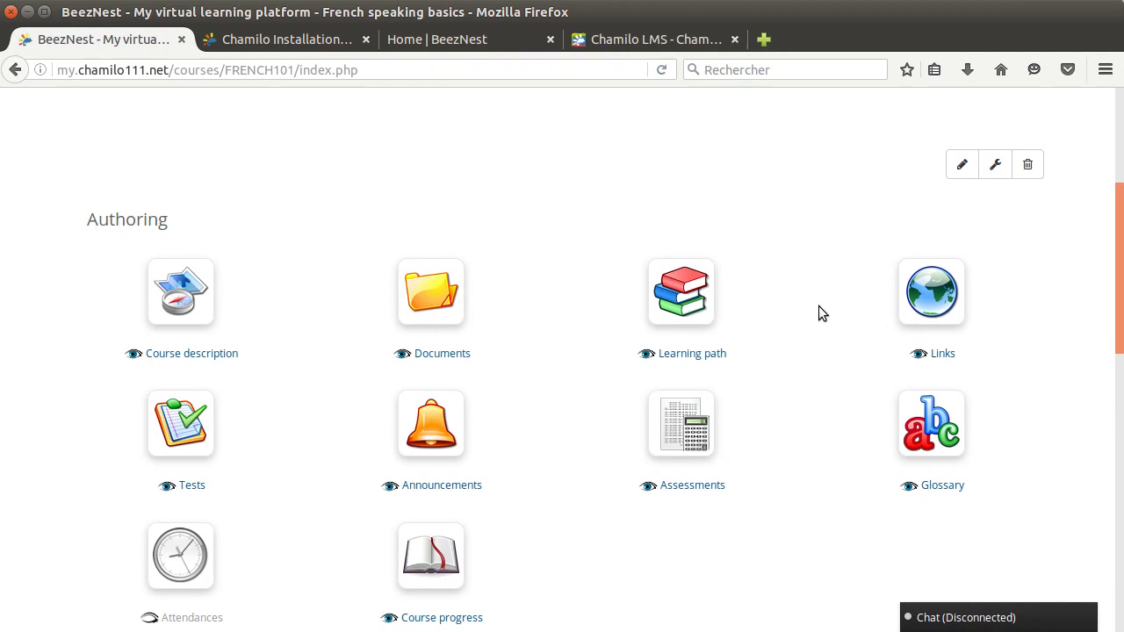
pyautogui.scroll(-1, 819, 307)
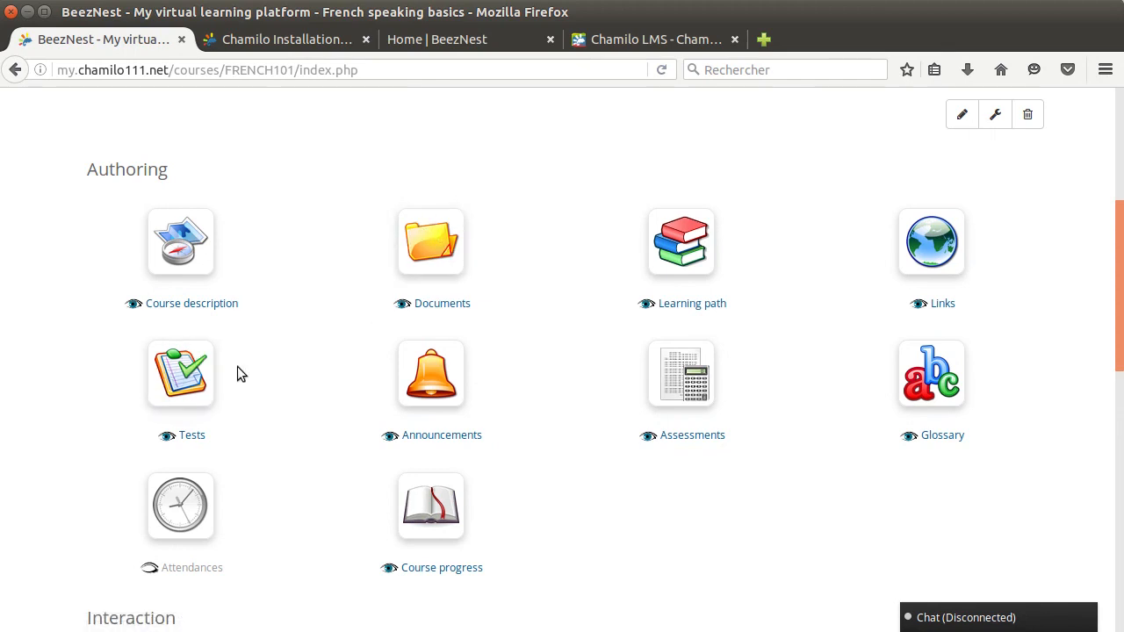
pyautogui.click(667, 263)
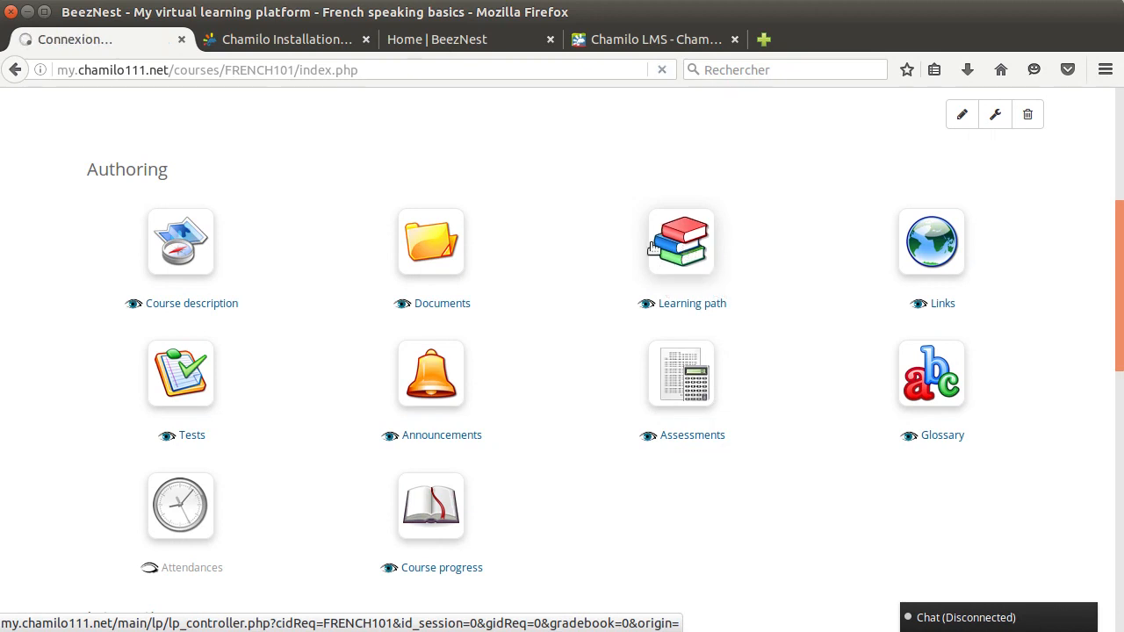
pyautogui.click(534, 541)
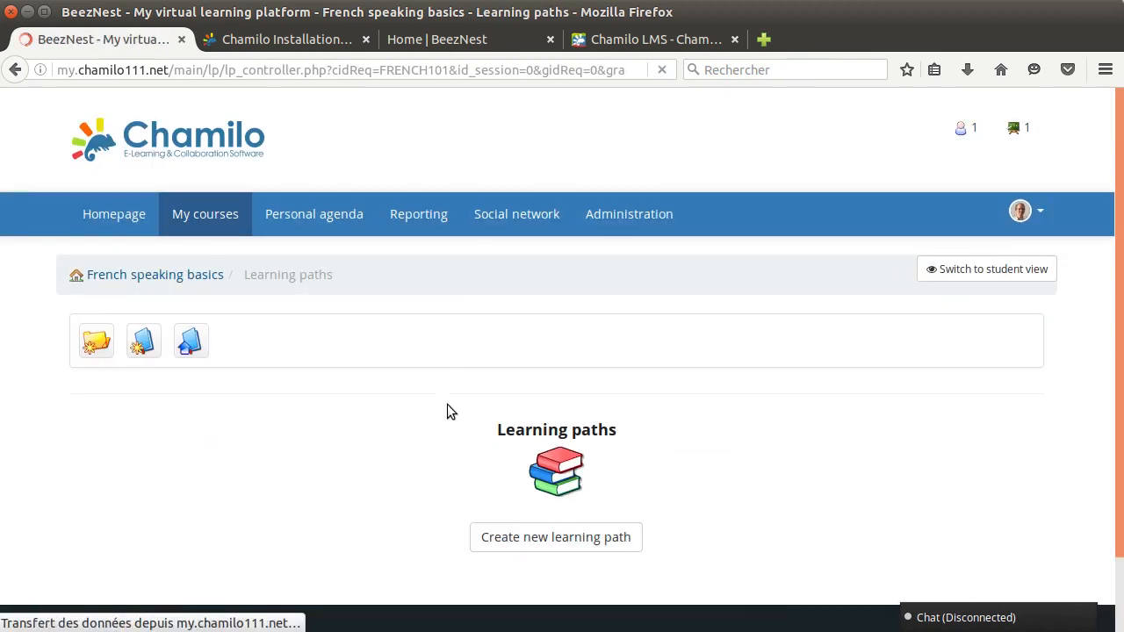
pyautogui.scroll(-2, 416, 399)
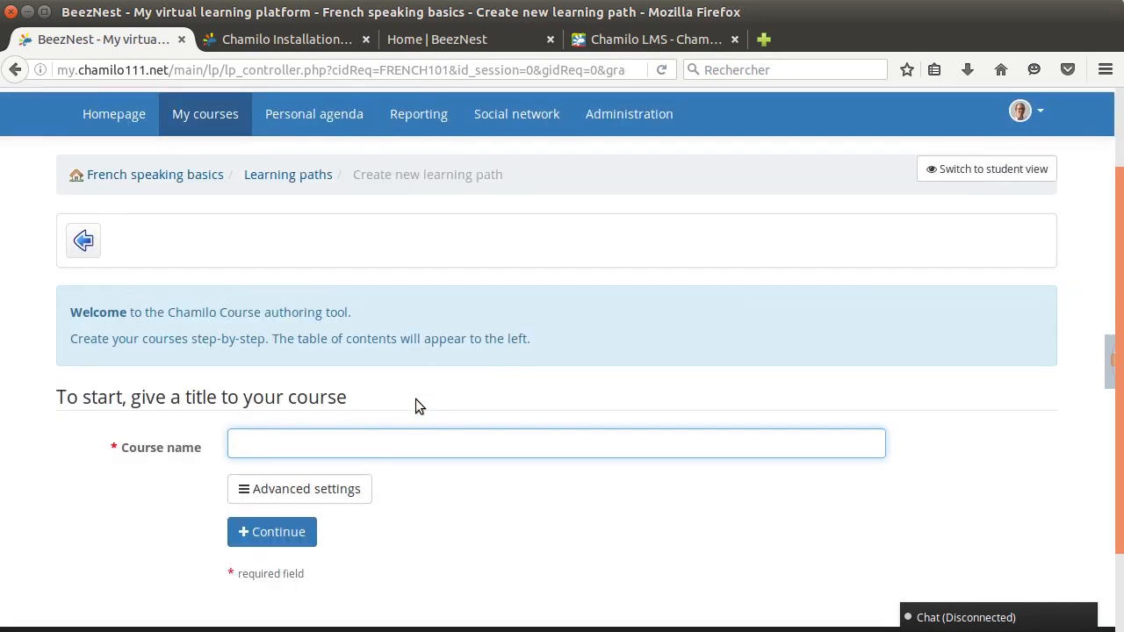
pyautogui.write('Chapter 1')
pyautogui.press('Return')
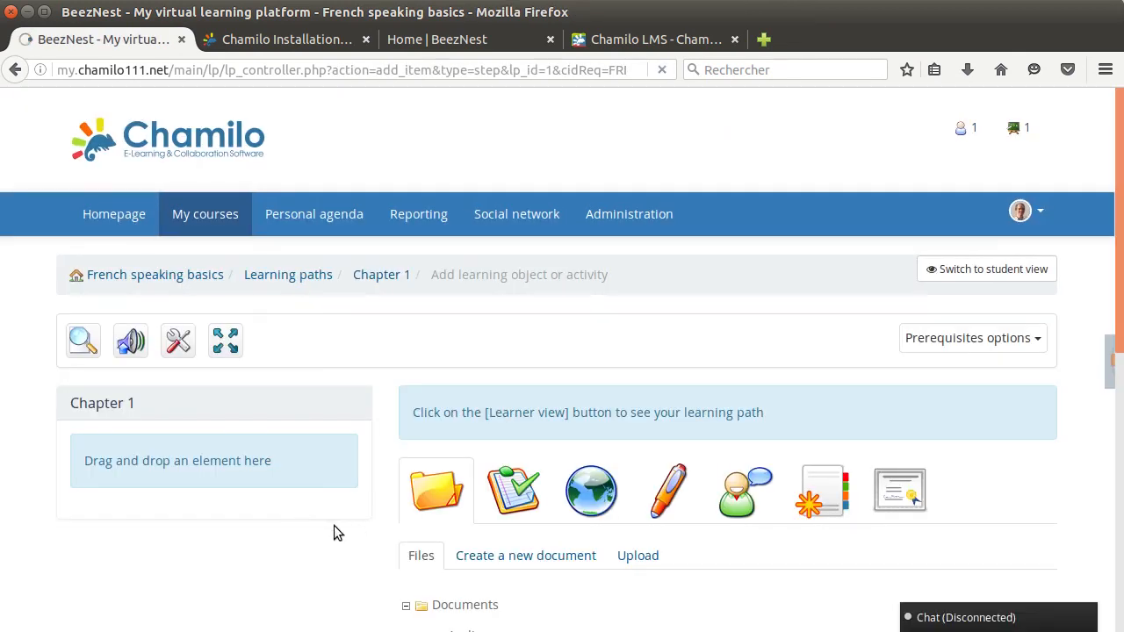
# Start a new document in the Chapter 1 learning path from the Course title template and title it Introduction
pyautogui.scroll(-5, 363, 389)
pyautogui.scroll(-2, 379, 413)
pyautogui.scroll(2, 381, 396)
pyautogui.click(505, 307)
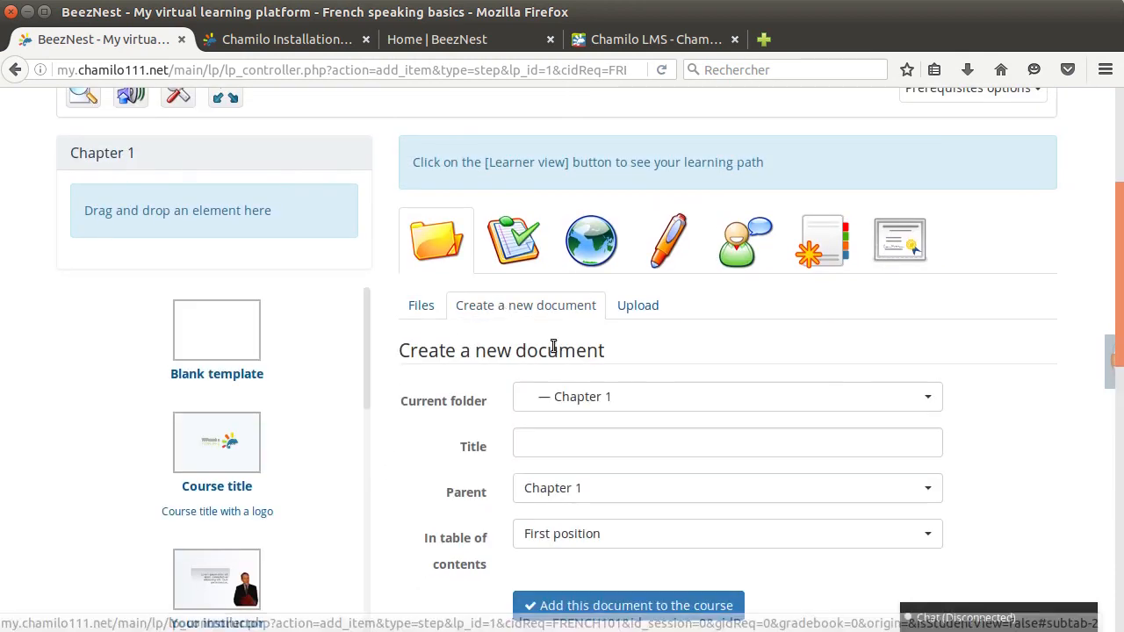
pyautogui.scroll(-3, 670, 343)
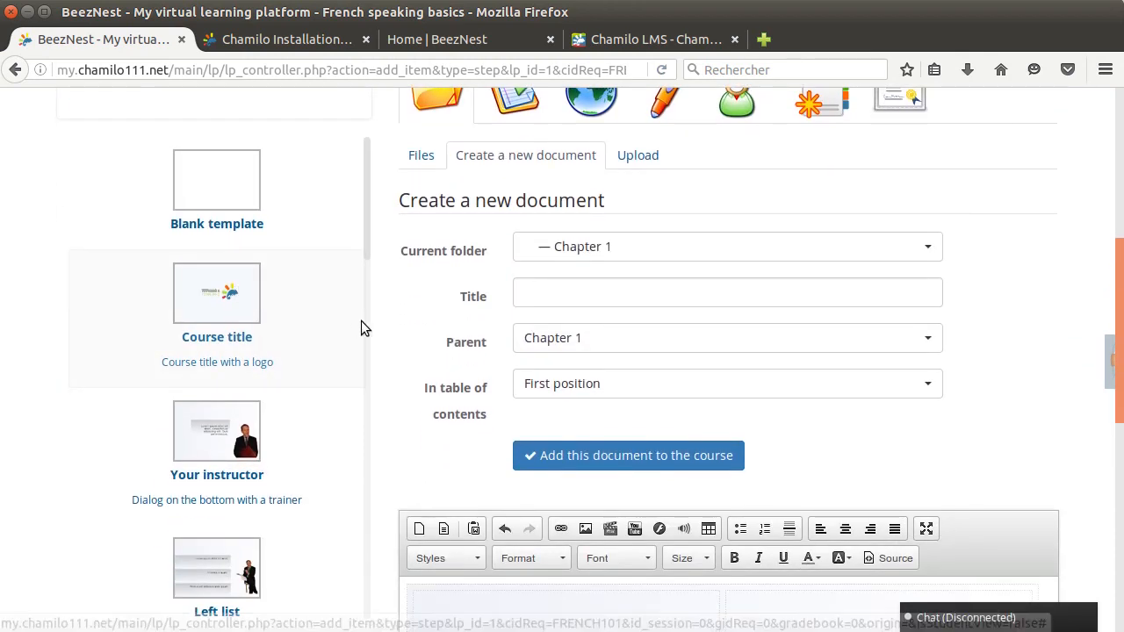
pyautogui.scroll(-3, 377, 323)
pyautogui.scroll(1, 554, 176)
pyautogui.click(566, 187)
pyautogui.write('Introduction')
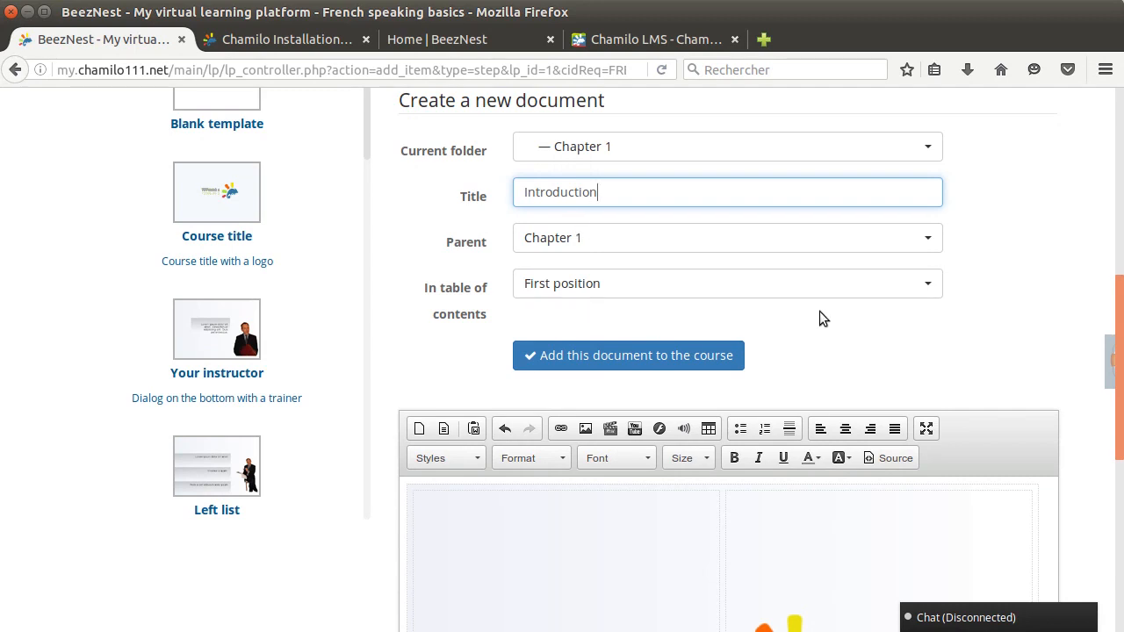
# Replace the TITULUS 1 heading in the document with "French basics"
pyautogui.scroll(-2, 820, 318)
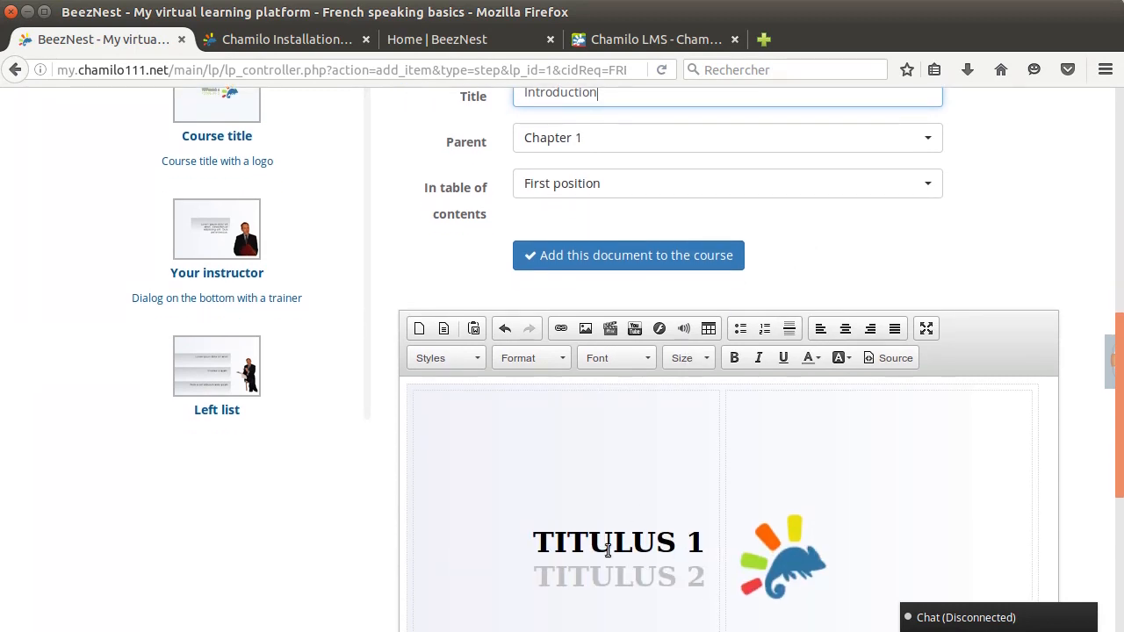
pyautogui.moveTo(536, 541); pyautogui.dragTo(713, 543)
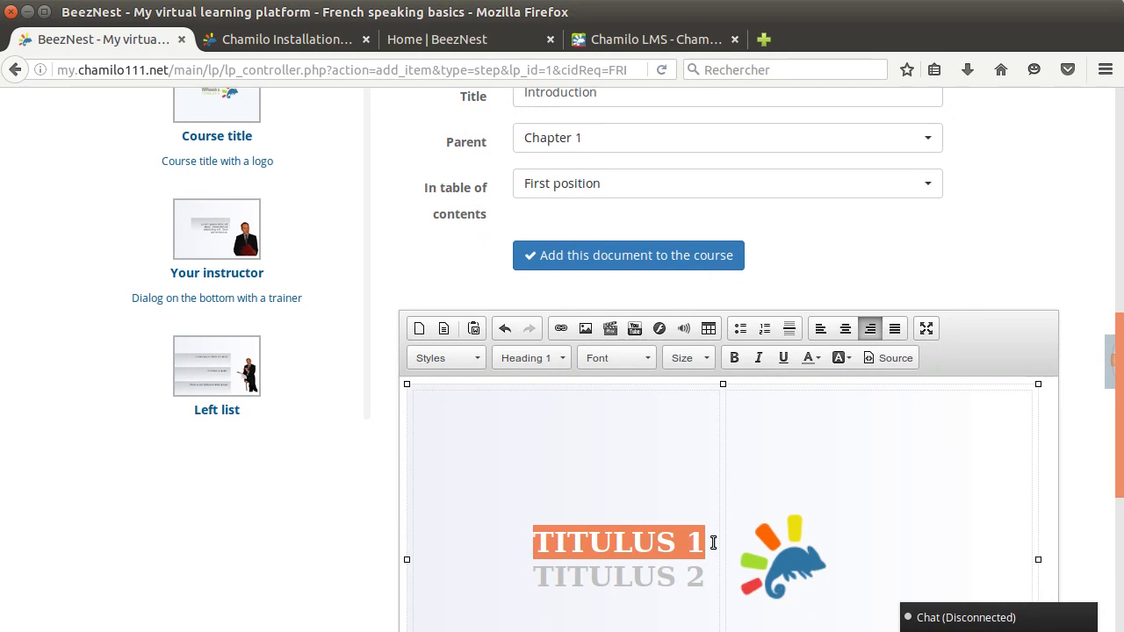
pyautogui.write('Fre')
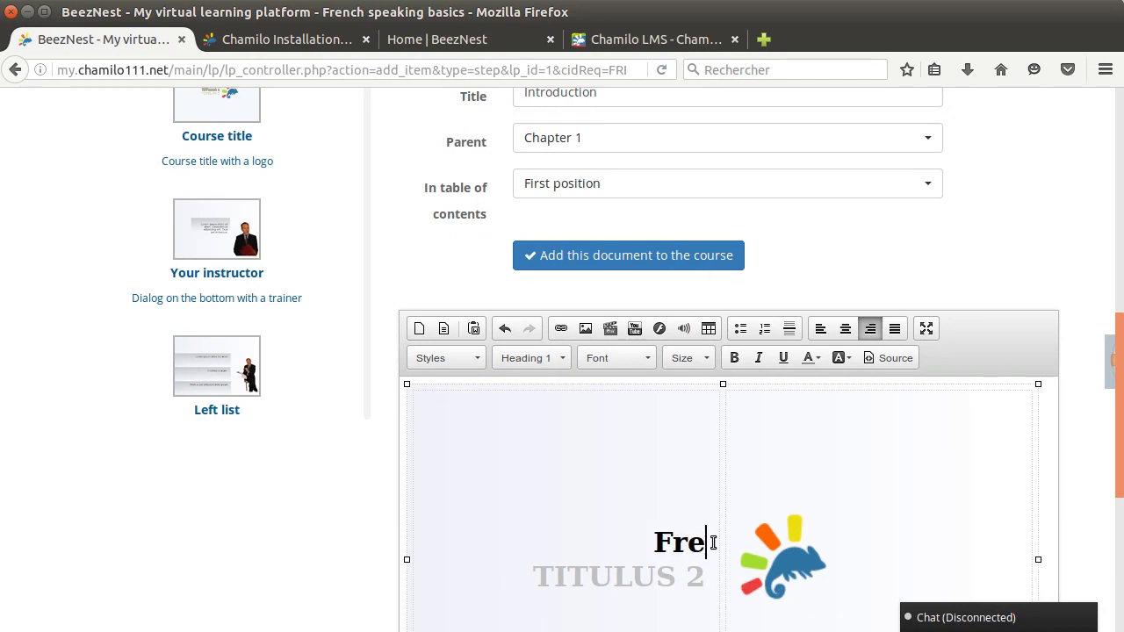
pyautogui.write('nch basics')
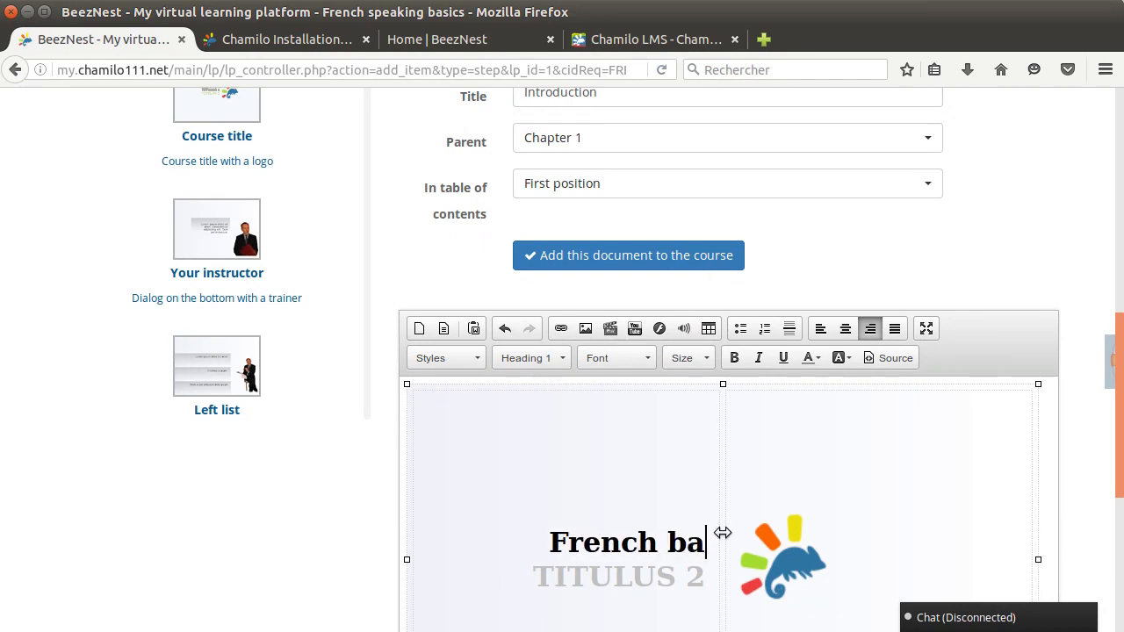
# Replace the TITULUS 2 subheading in the document with "Understanding words"
pyautogui.press('Down')
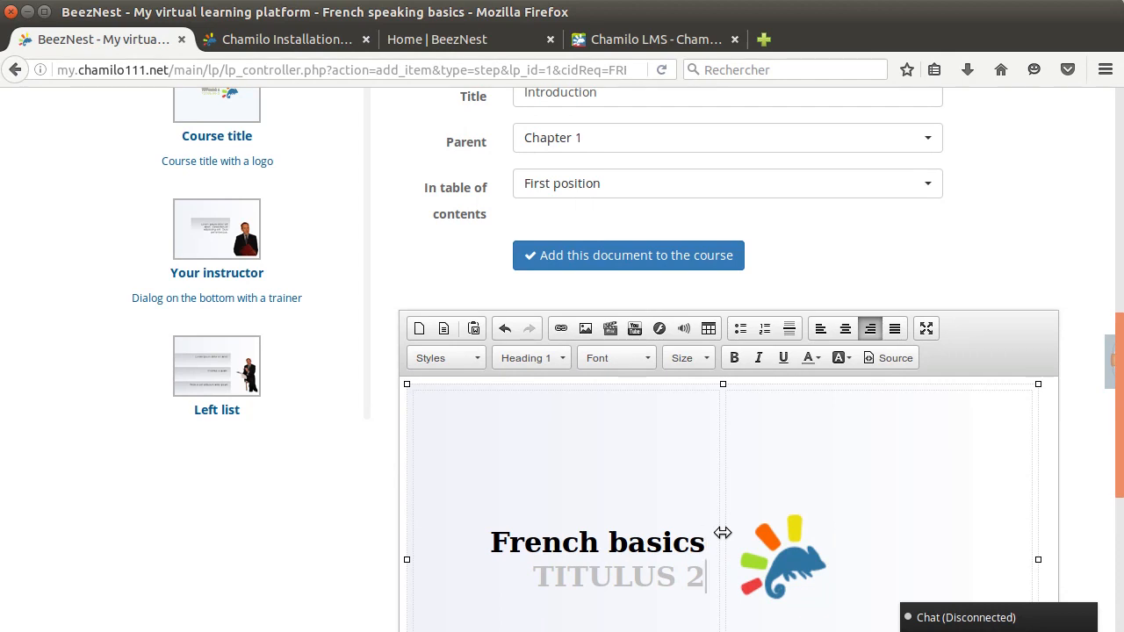
pyautogui.hotkey('shift', 'Home')
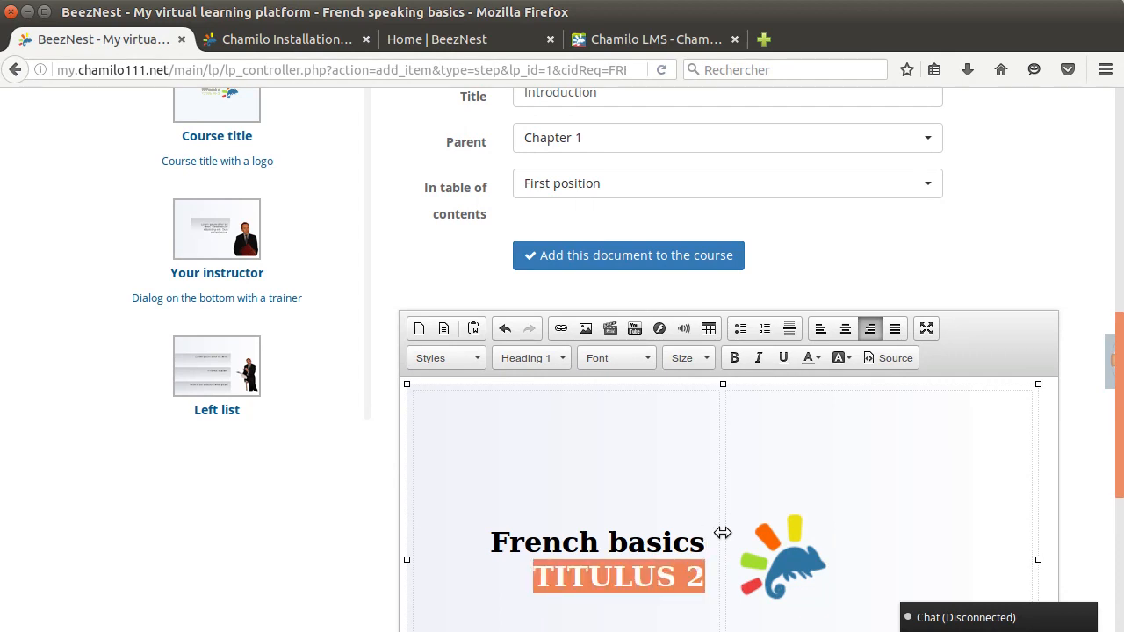
pyautogui.write('Understanding words')
# Review the logo and title of the Introduction document and add it to the Chapter 1 learning path
pyautogui.scroll(-3, 785, 471)
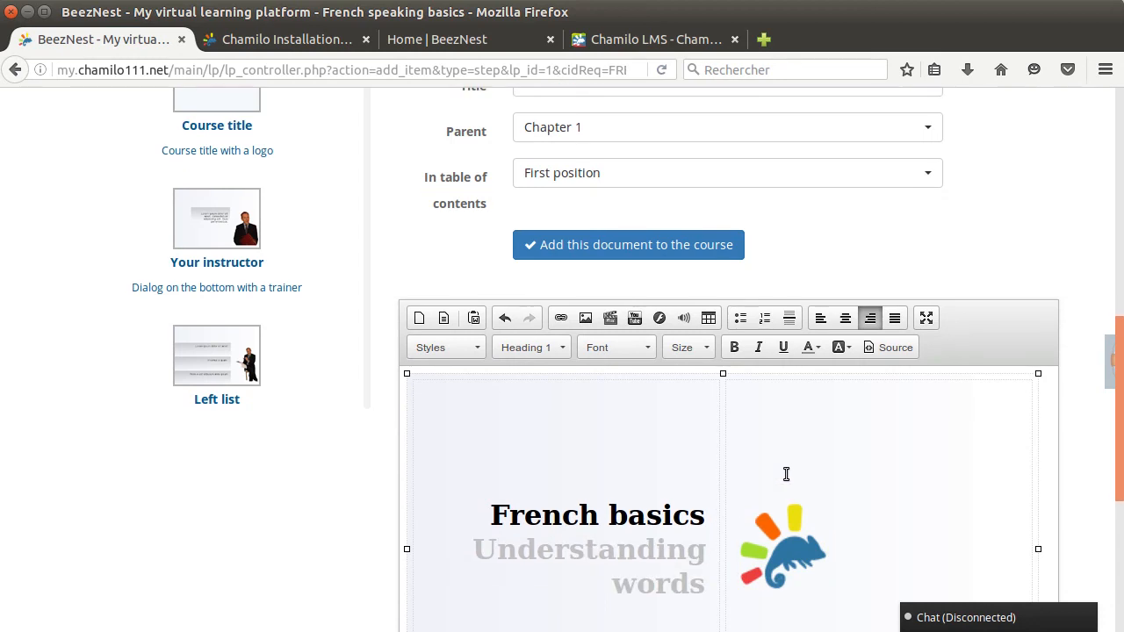
pyautogui.click(799, 406)
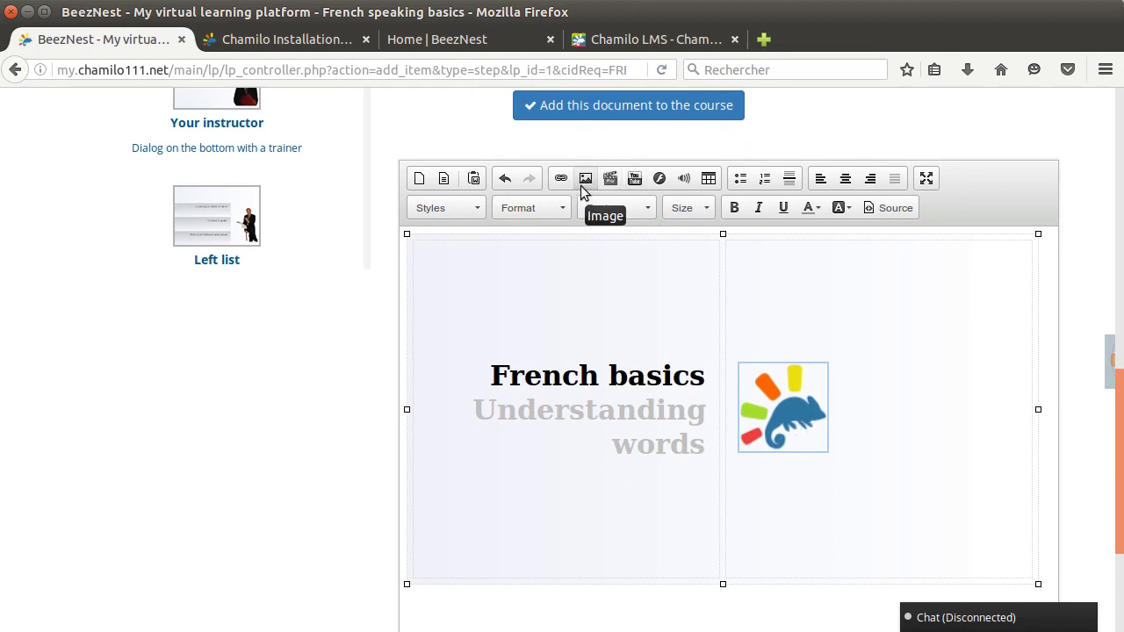
pyautogui.scroll(-2, 883, 421)
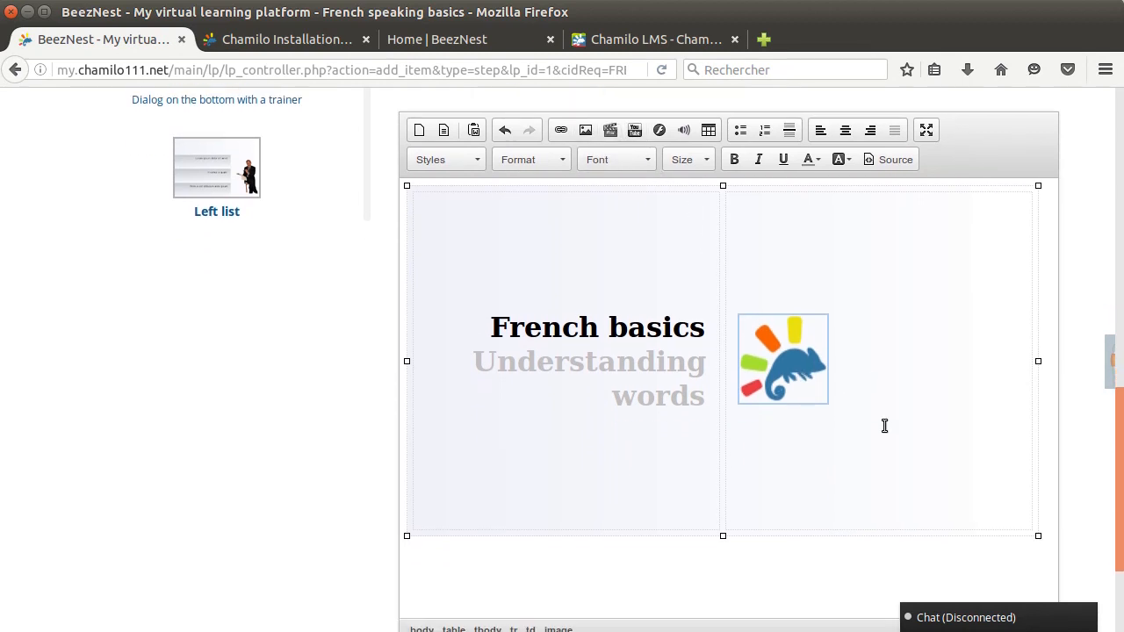
pyautogui.scroll(-2, 884, 428)
pyautogui.scroll(10, 801, 479)
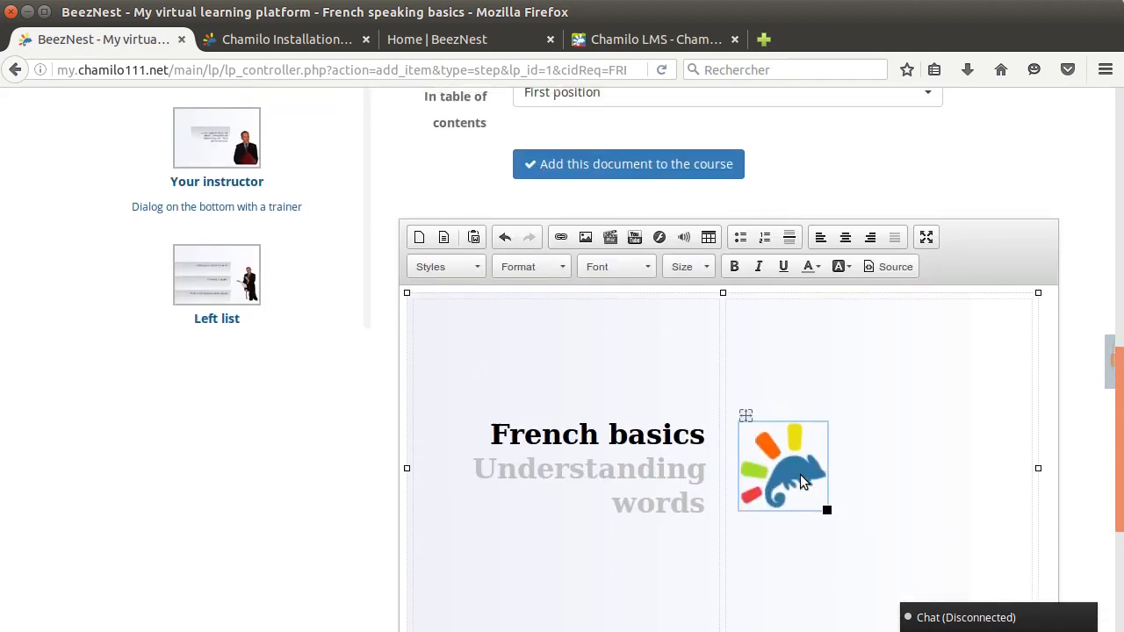
pyautogui.moveTo(620, 243); pyautogui.dragTo(454, 244)
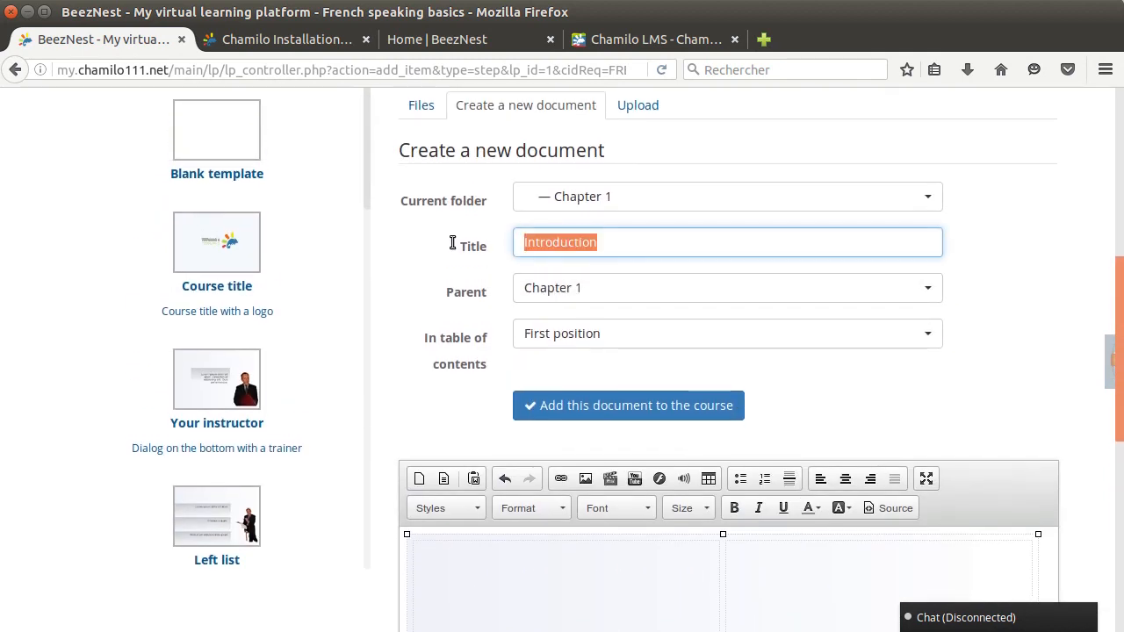
pyautogui.scroll(3, 436, 305)
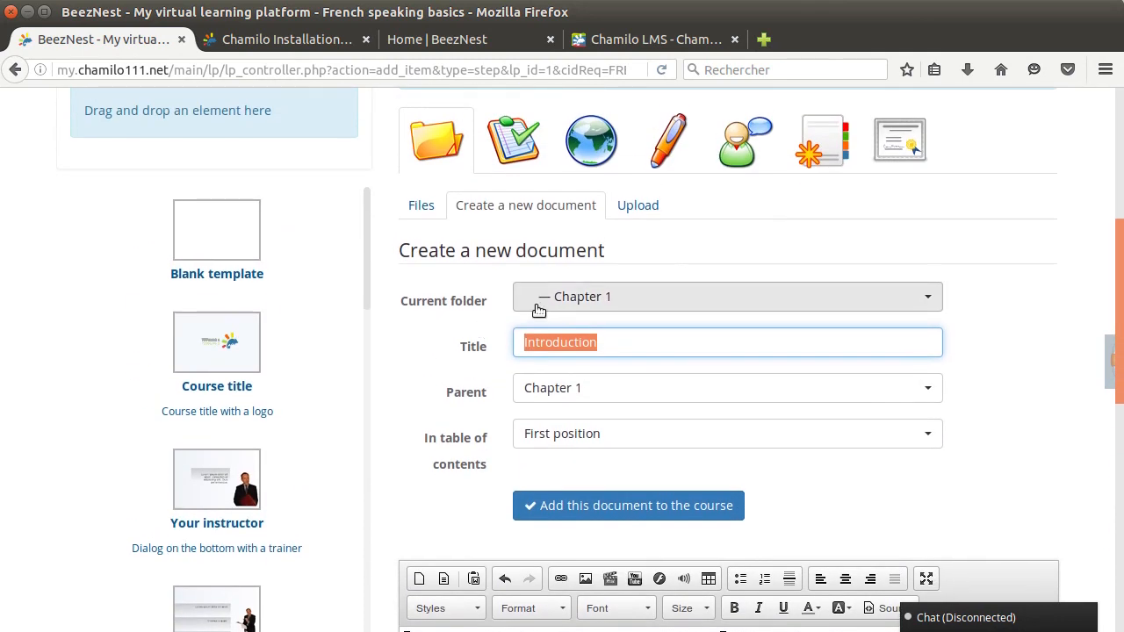
pyautogui.scroll(1, 439, 329)
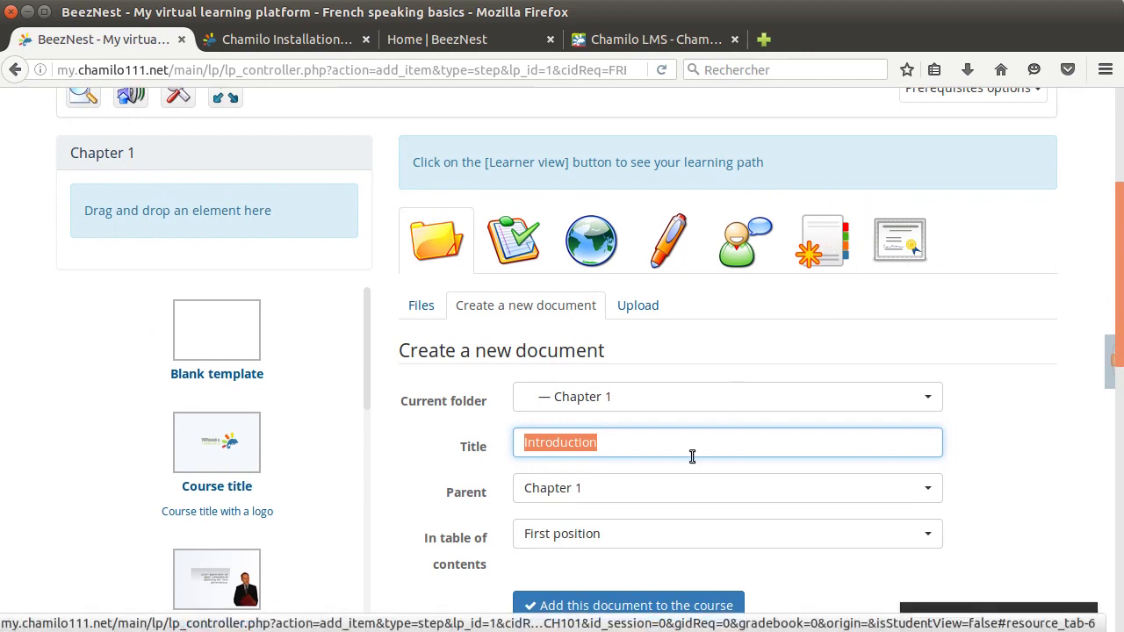
pyautogui.click(577, 605)
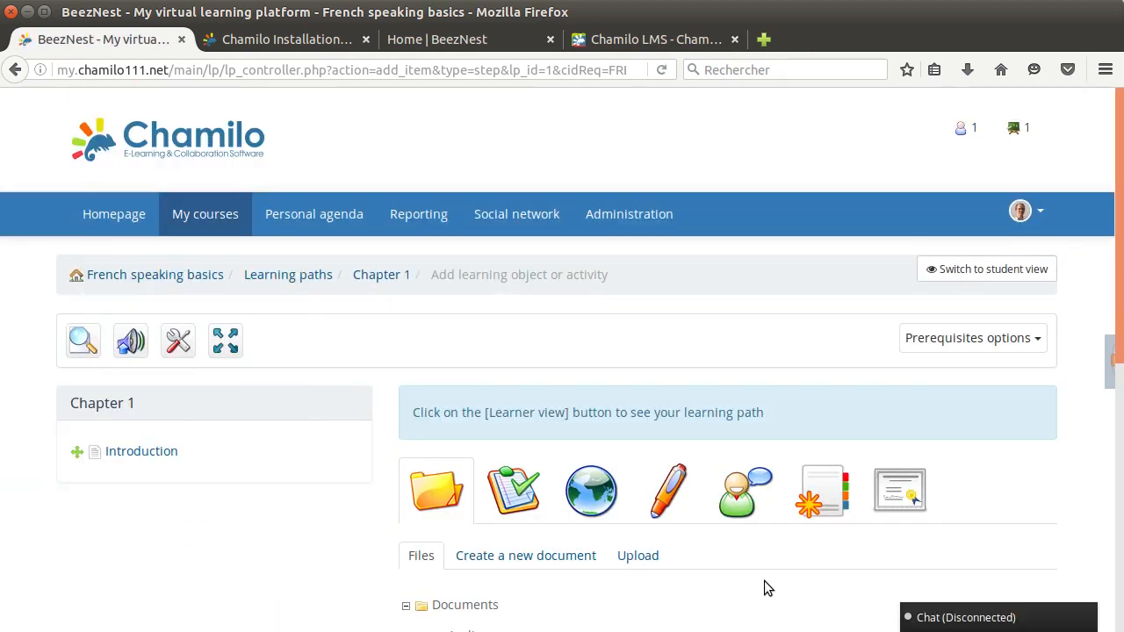
# Preview the Chapter 1 learning path as a learner, expanding the slide view and restoring the sidebar
pyautogui.moveTo(117, 452)
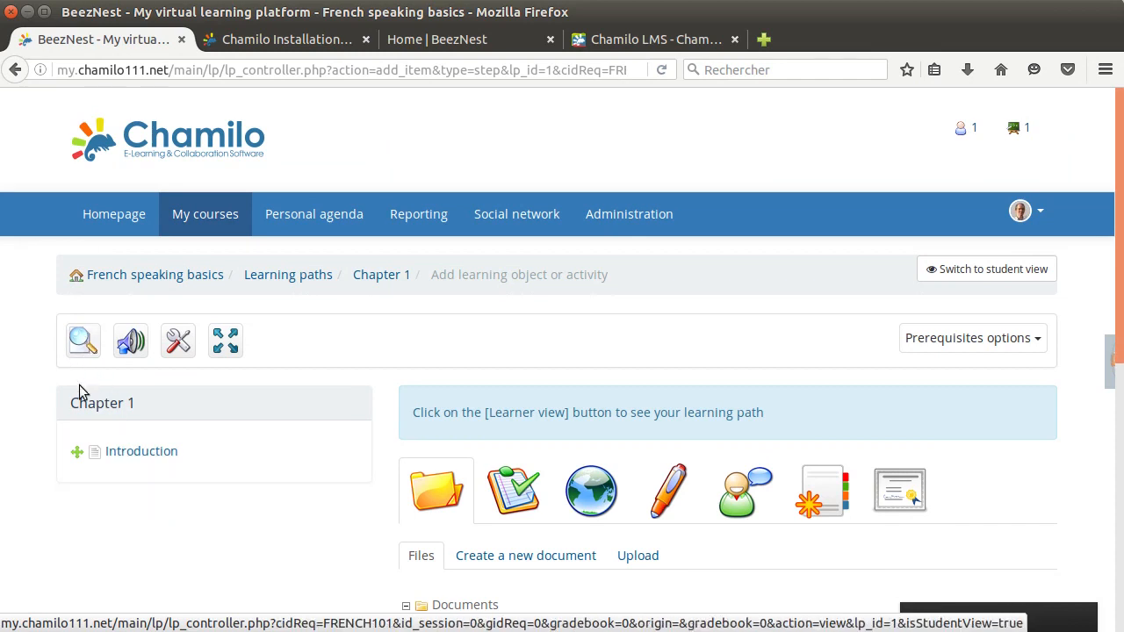
pyautogui.click(88, 356)
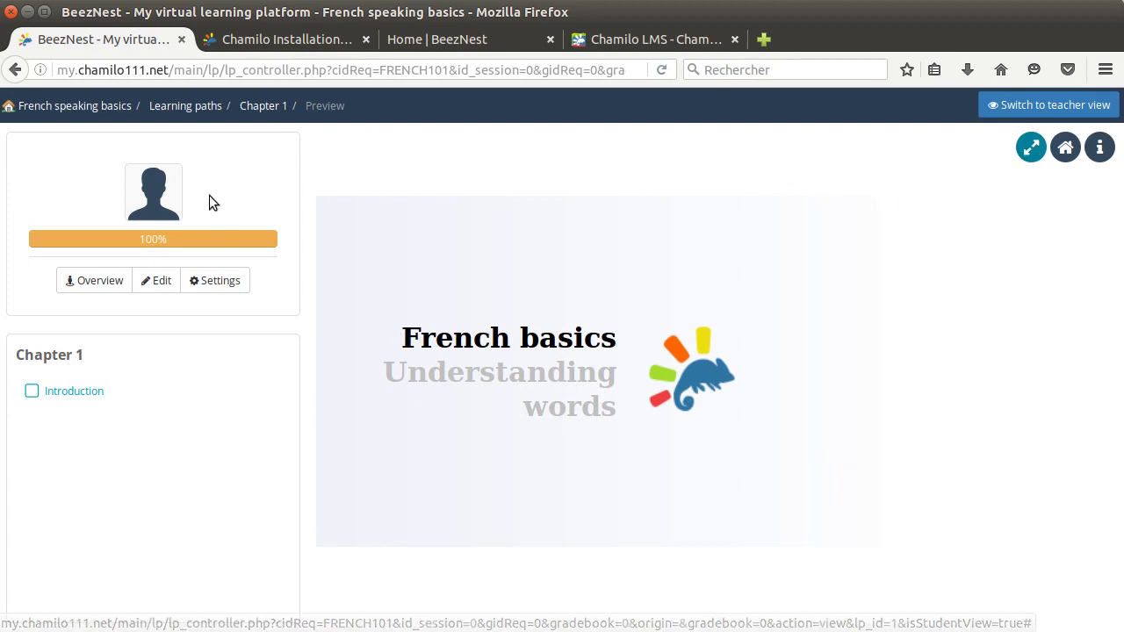
pyautogui.click(1031, 147)
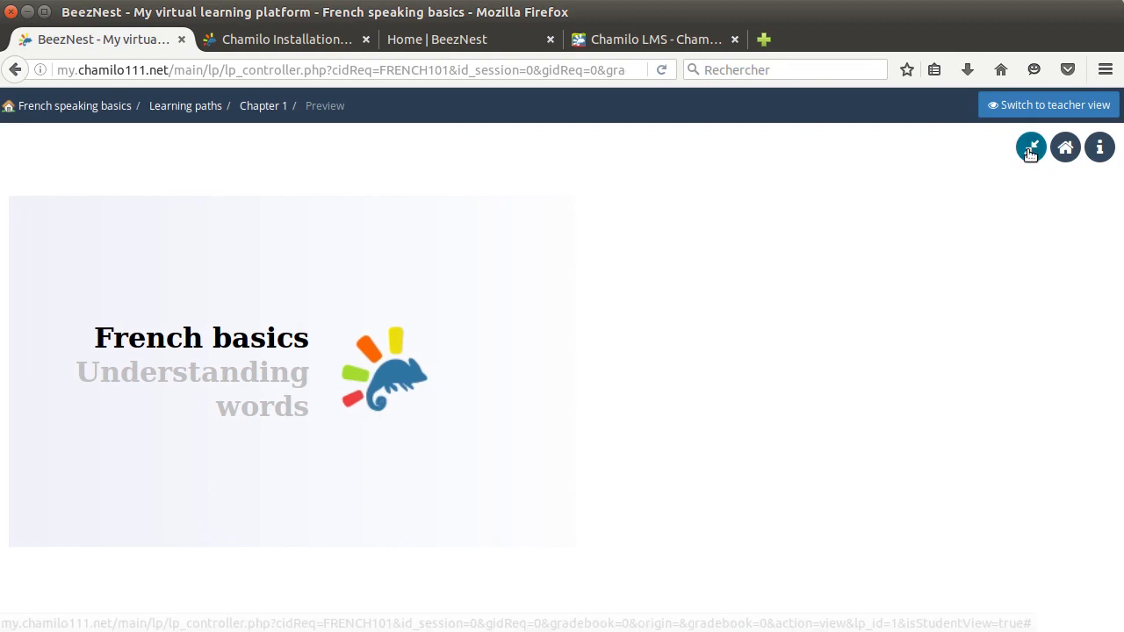
pyautogui.click(1031, 149)
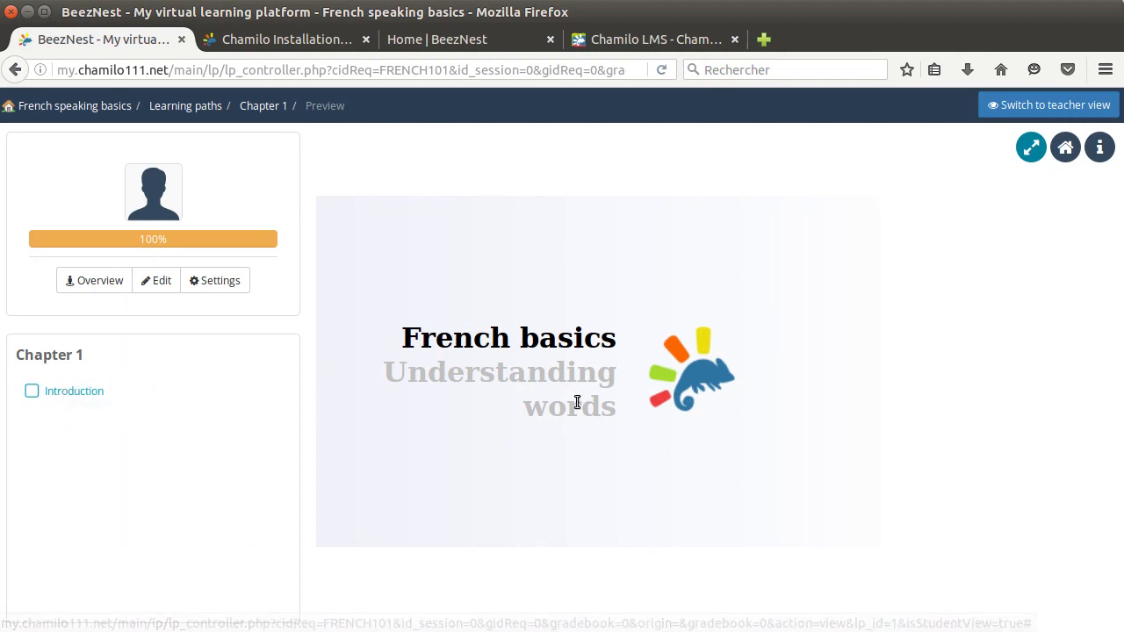
# Open the Introduction item in the preview, check the progress bar and return to the French speaking basics homepage
pyautogui.click(67, 396)
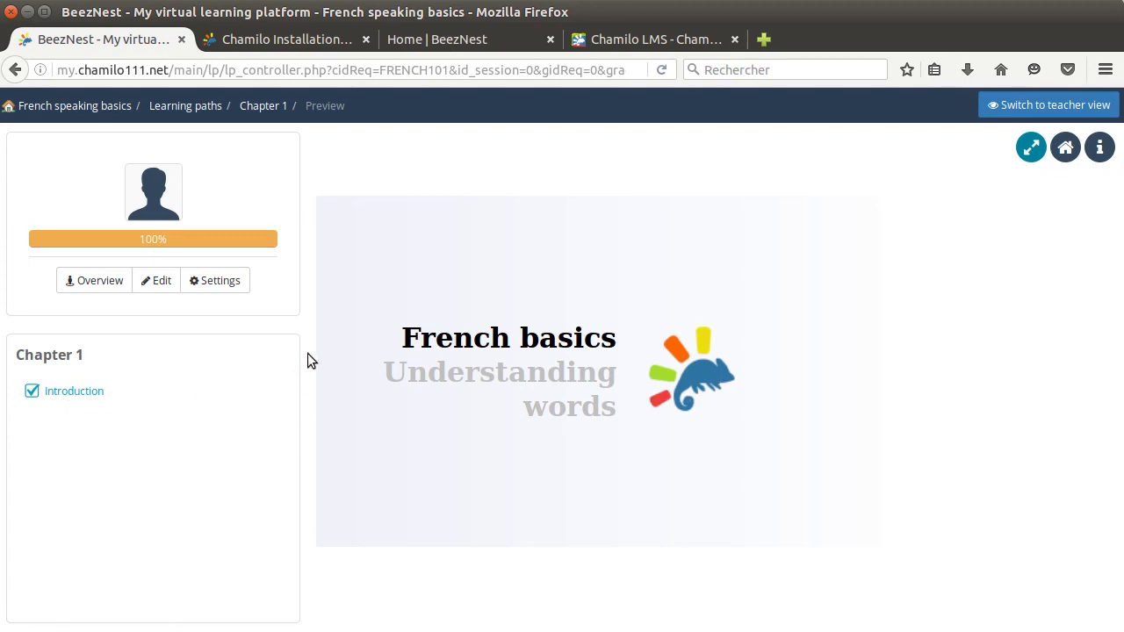
pyautogui.moveTo(137, 239); pyautogui.dragTo(170, 243)
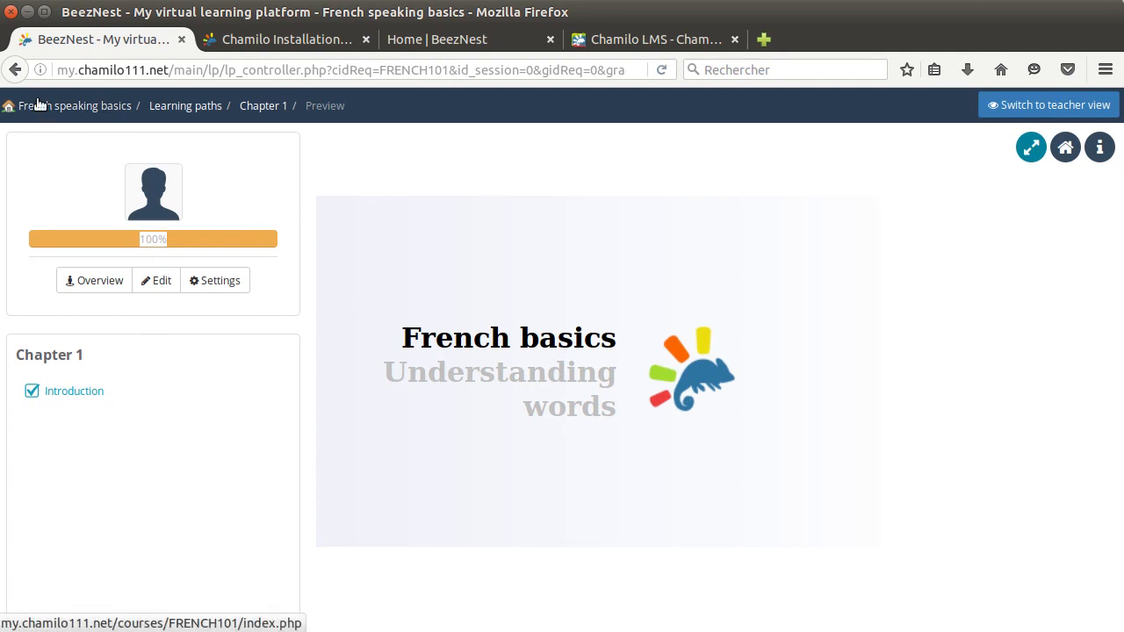
pyautogui.click(63, 109)
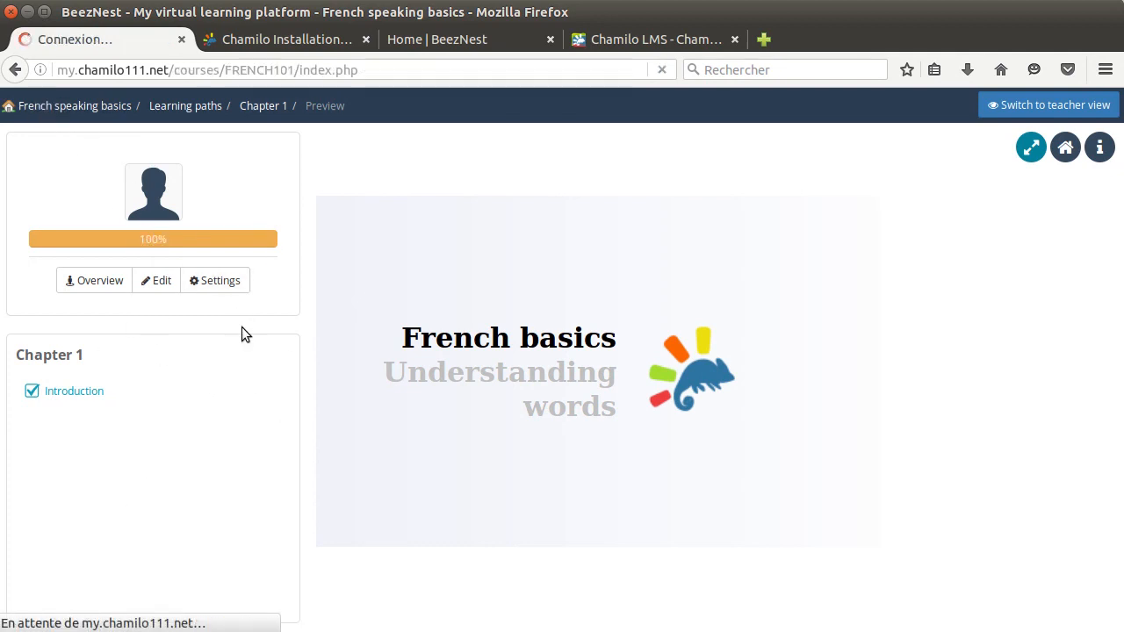